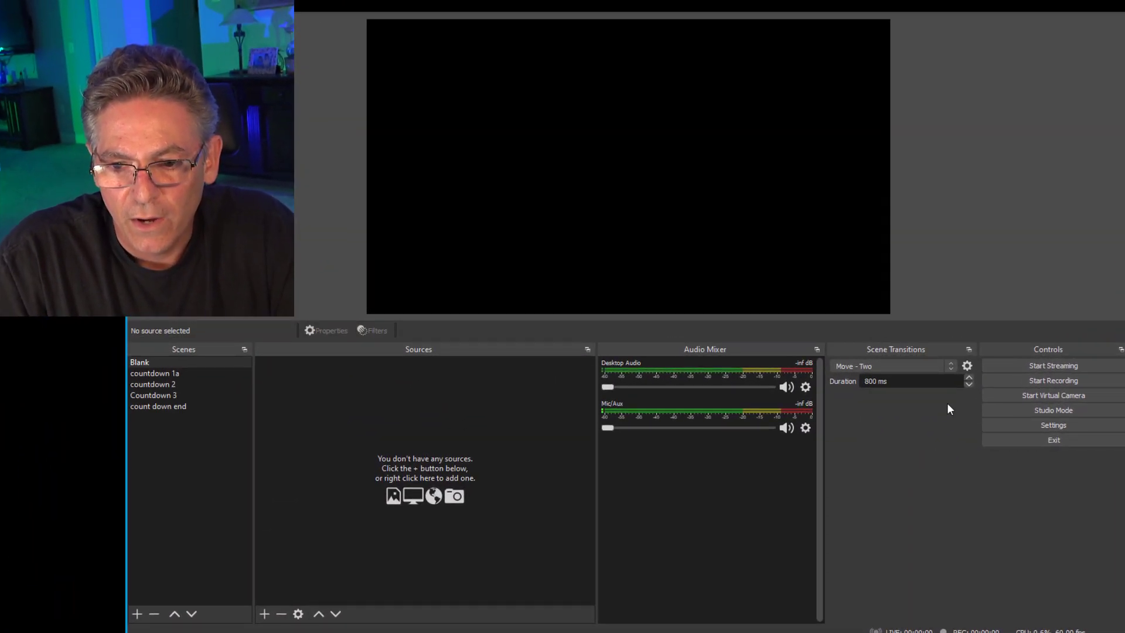
- Leave Move - Two as the active 800 ms scene transition and open its properties
click(940, 367)
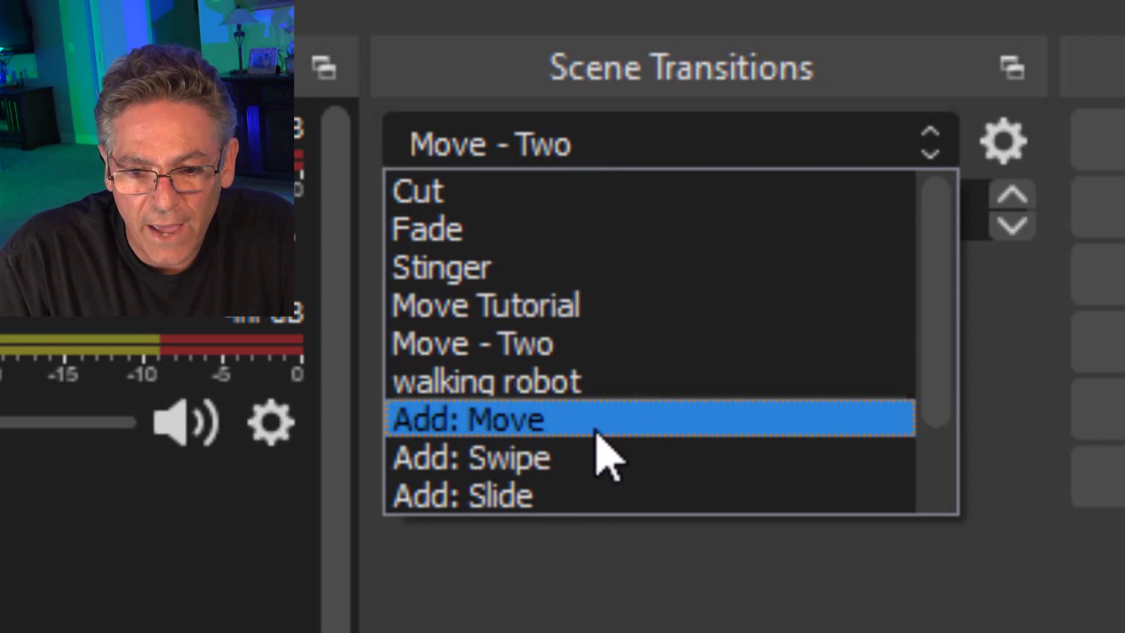
key(Escape)
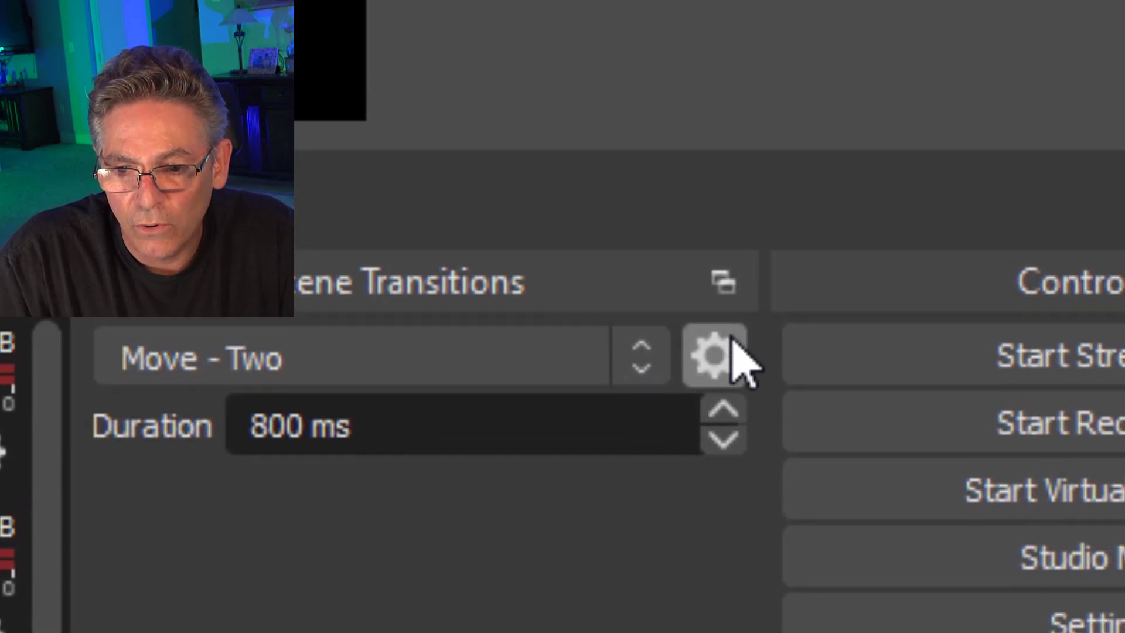
click(937, 190)
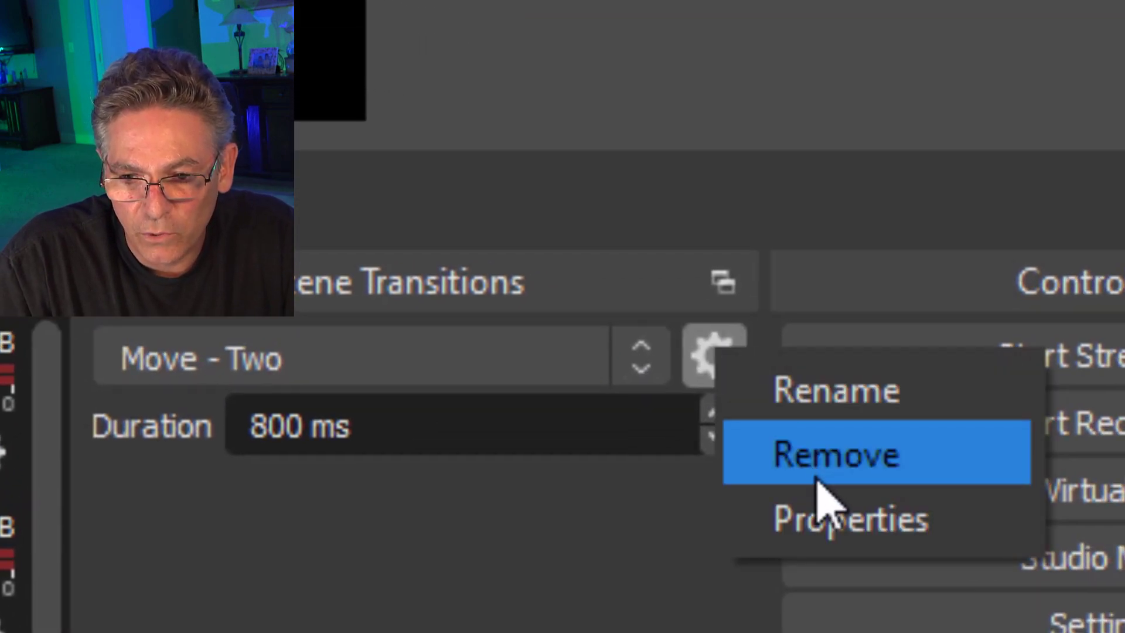
click(1043, 359)
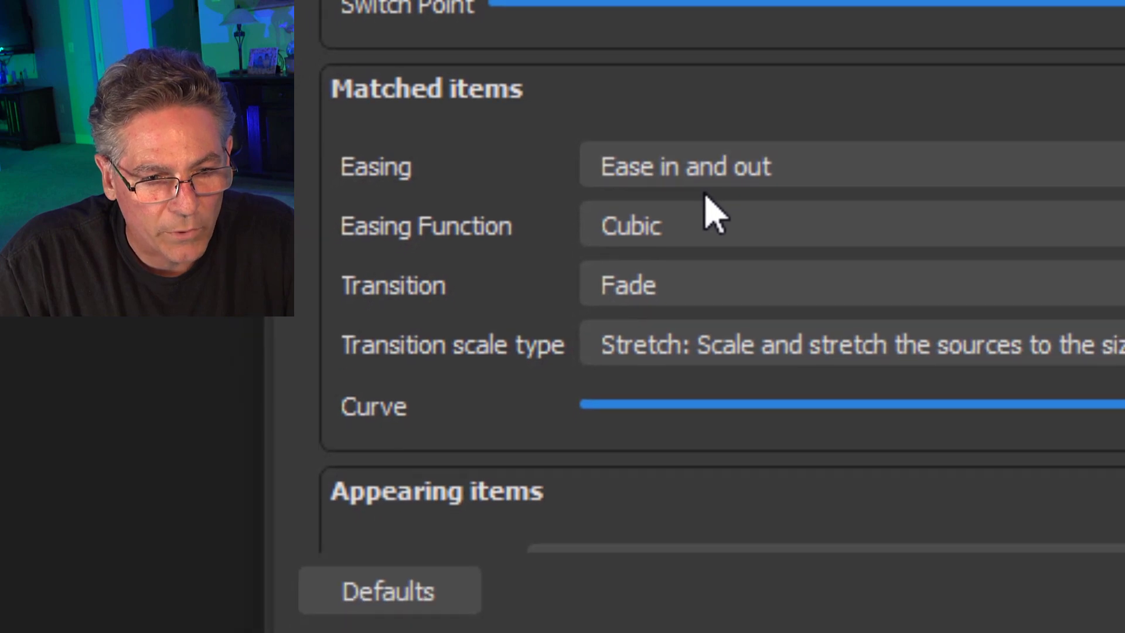
scroll(715, 346, down, 5)
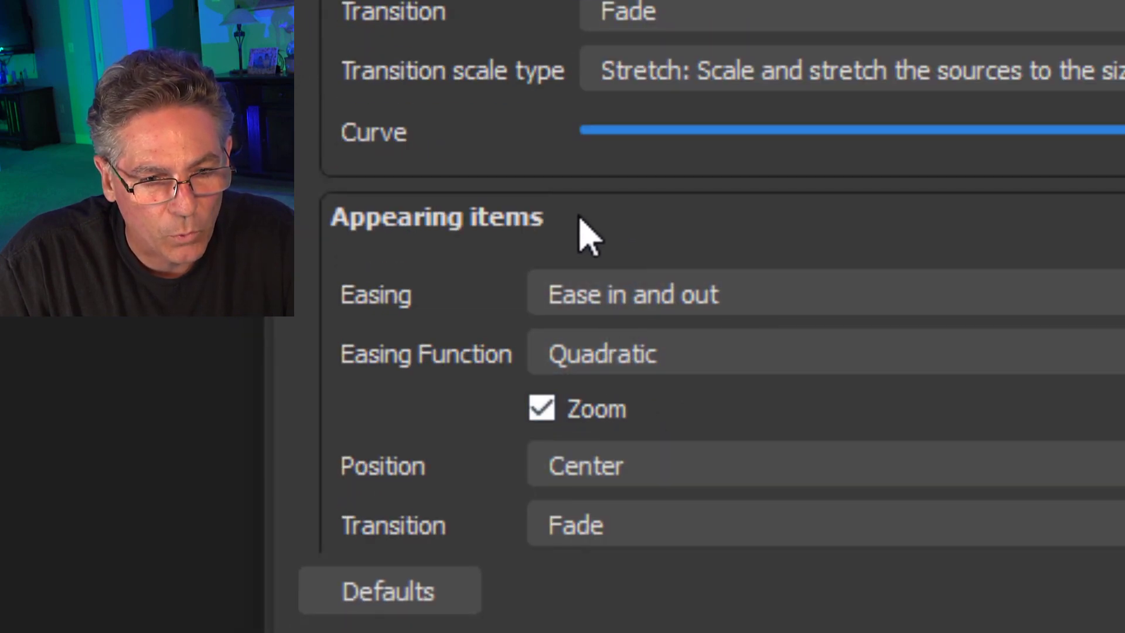
scroll(627, 375, down, 4)
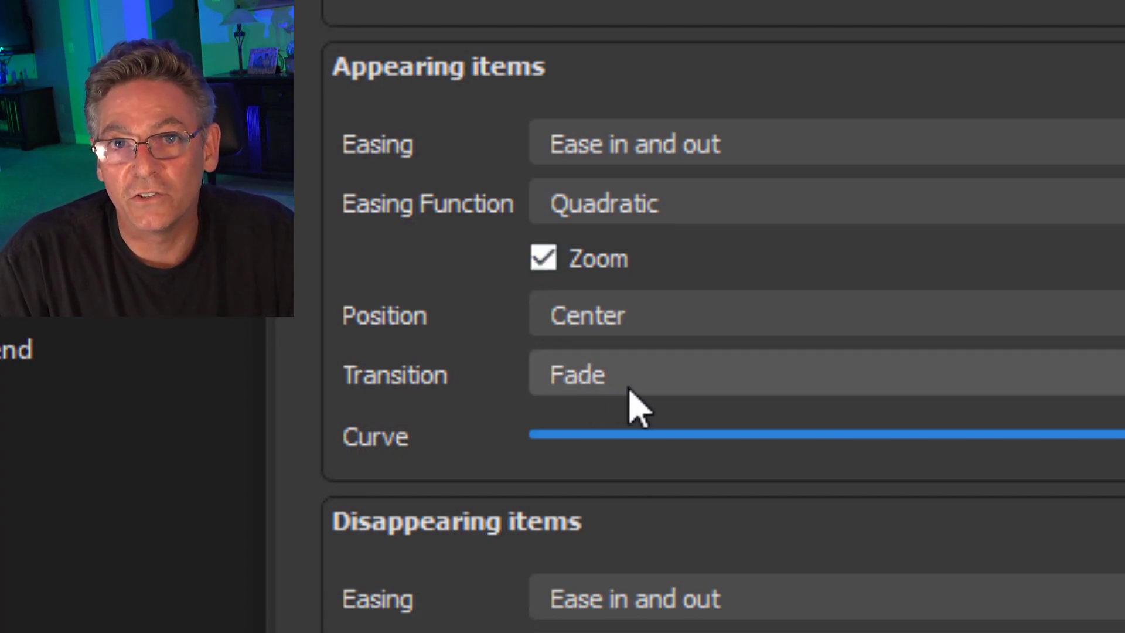
scroll(932, 414, down, 4)
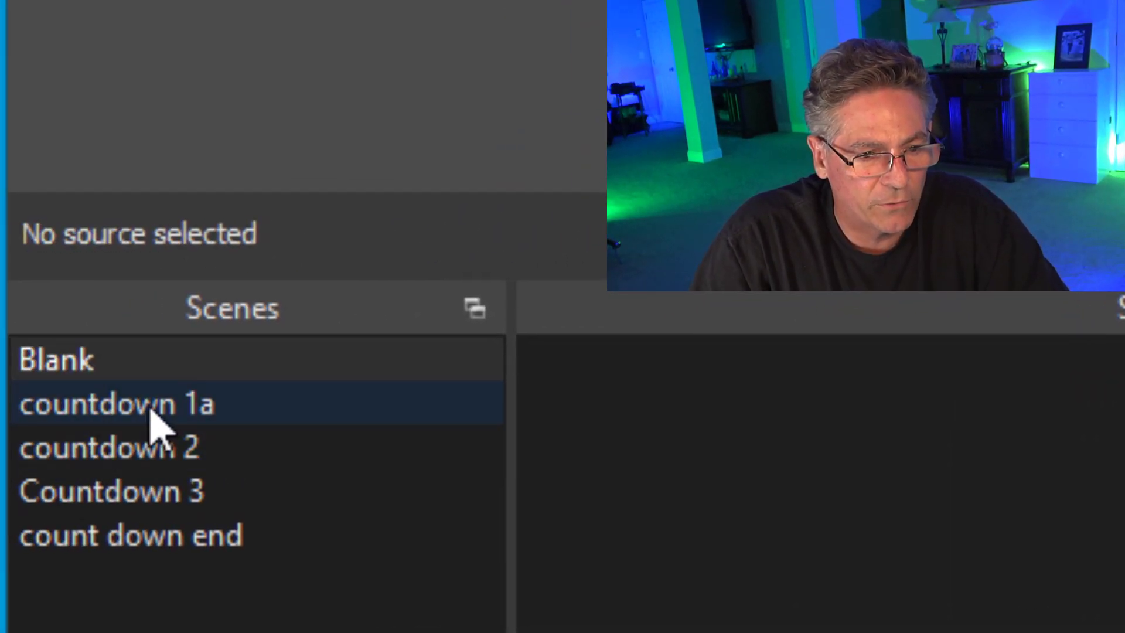
- Inspect countdown 1a's sources and view the 5 Seconds media source properties
click(246, 414)
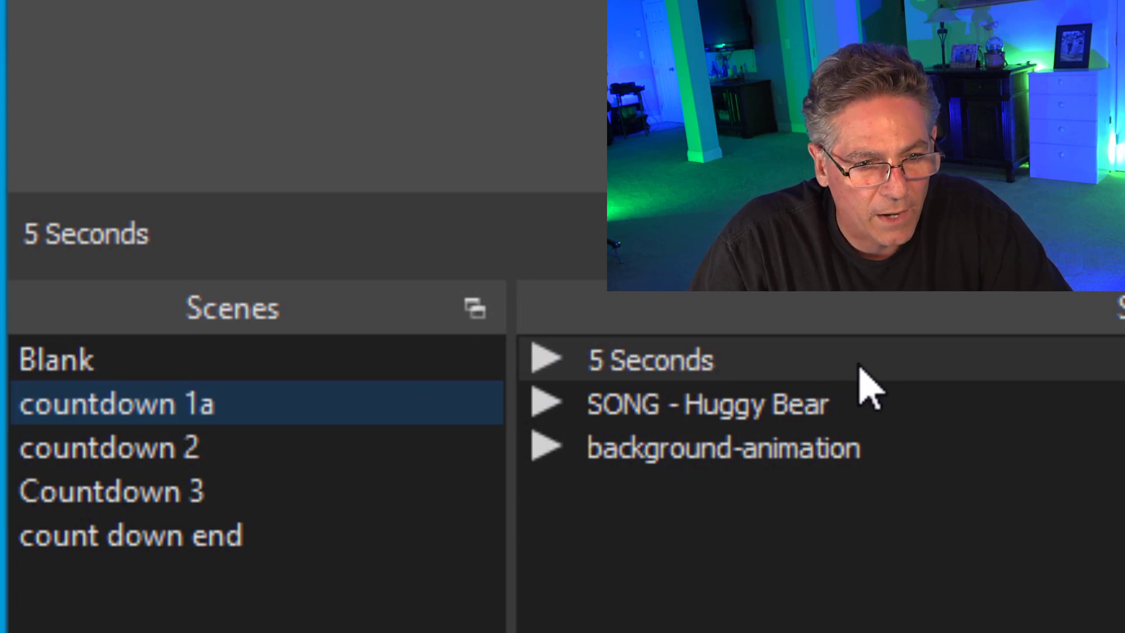
click(829, 406)
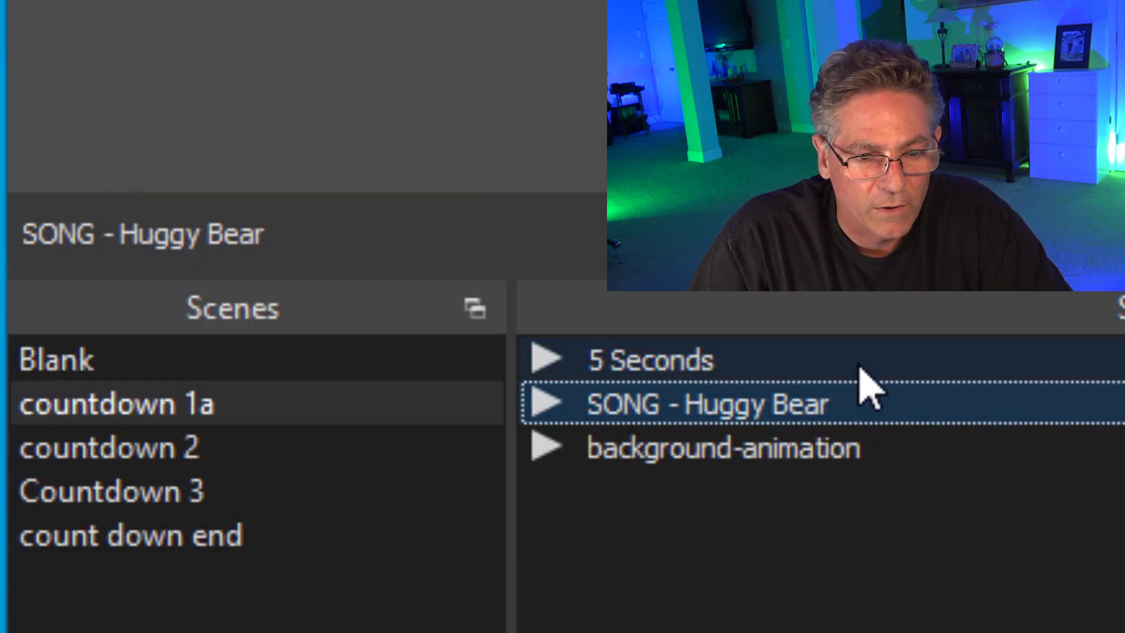
click(832, 376)
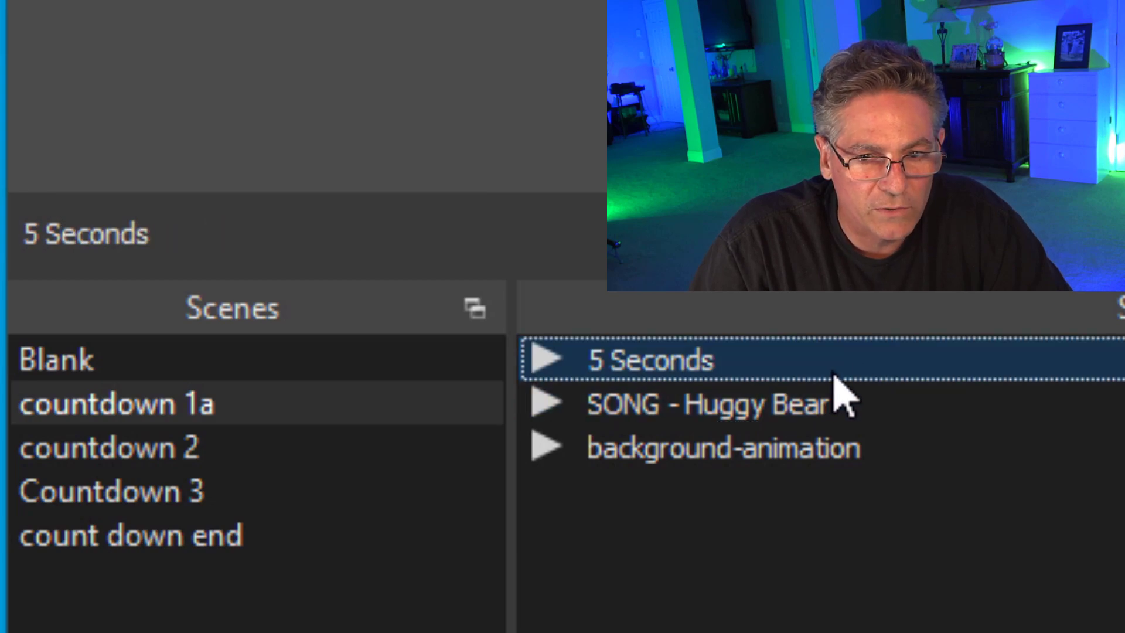
double_click(856, 368)
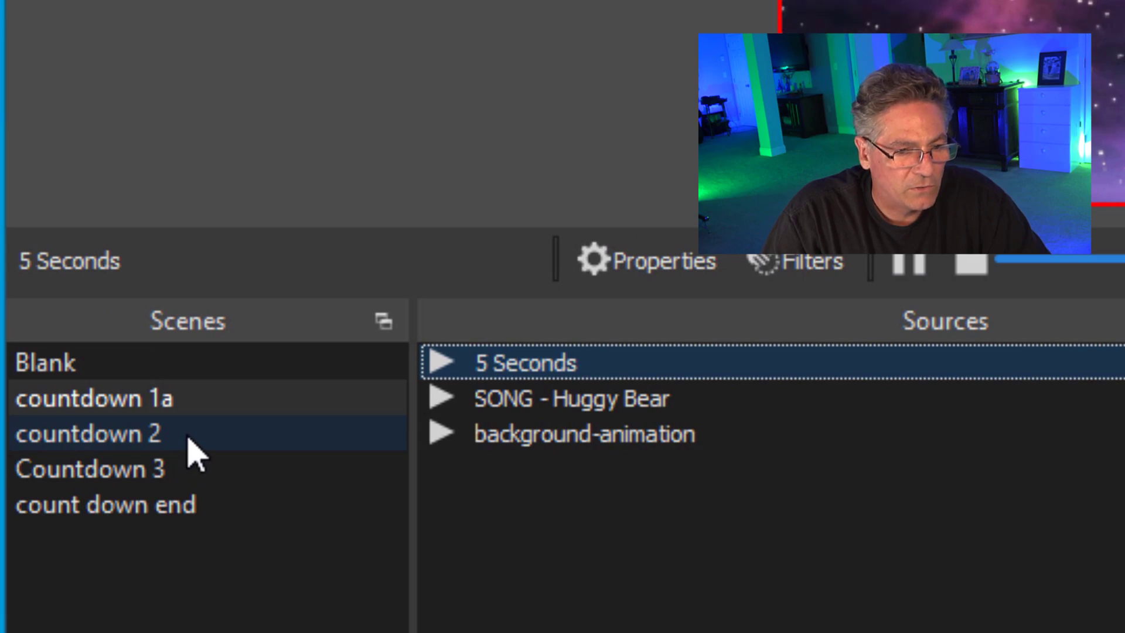
- Check countdown 2's 3 Seconds source, then switch to the Countdown 3 scene
click(189, 441)
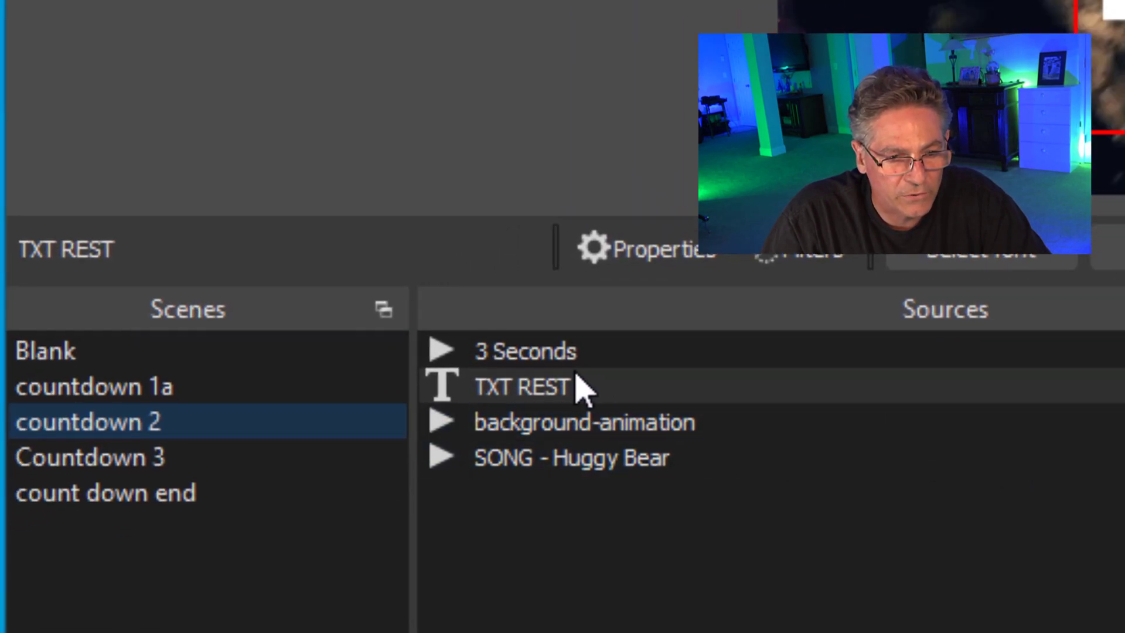
click(515, 366)
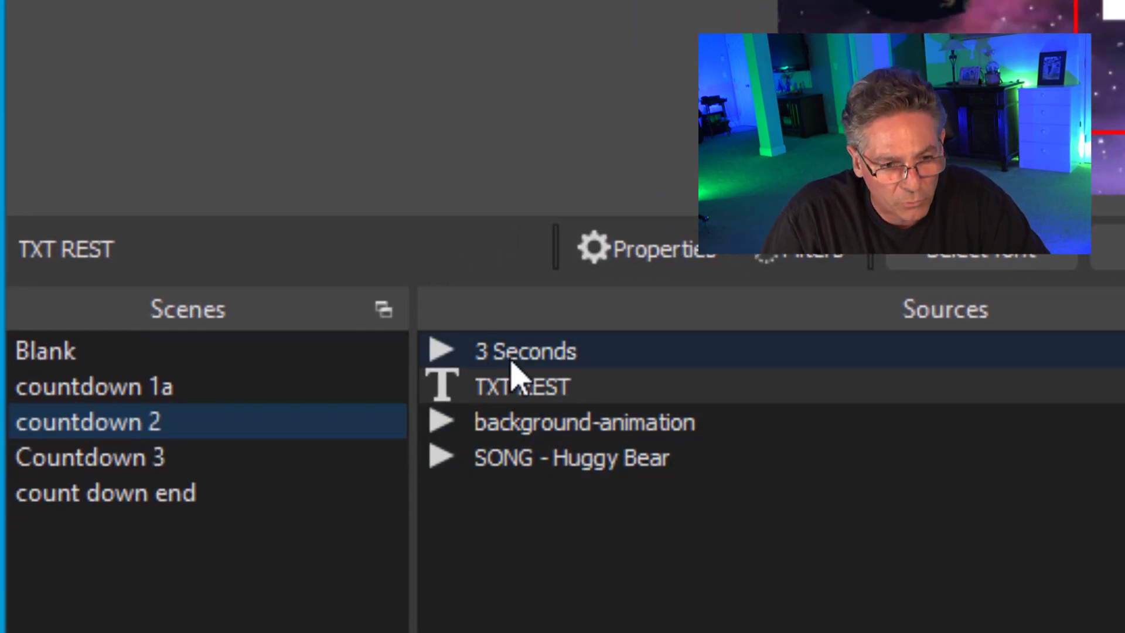
click(623, 359)
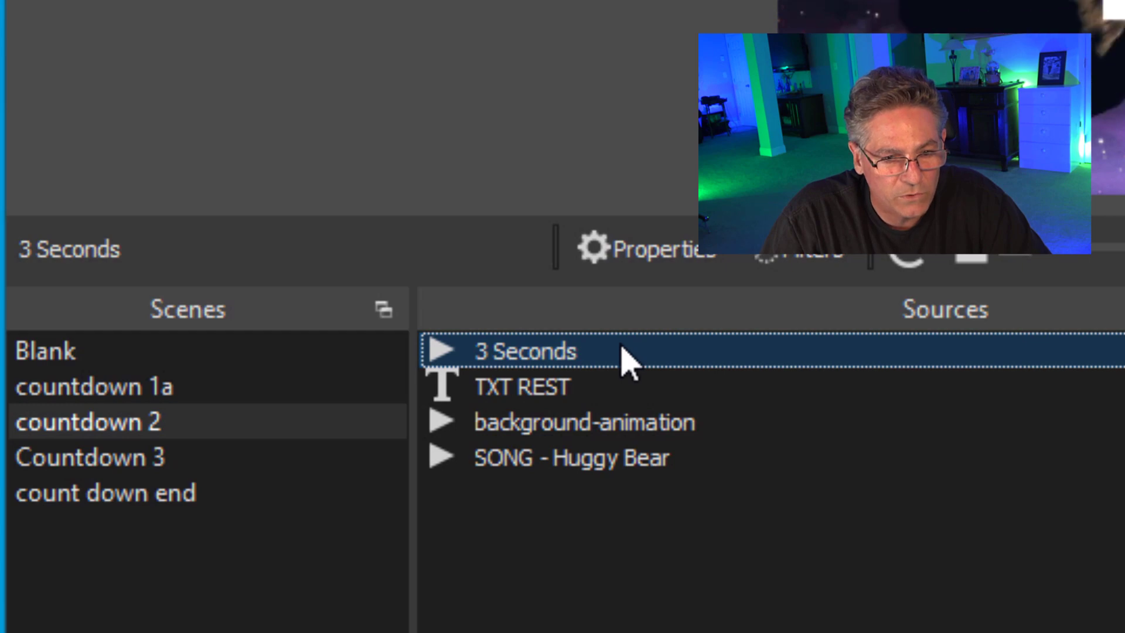
click(137, 463)
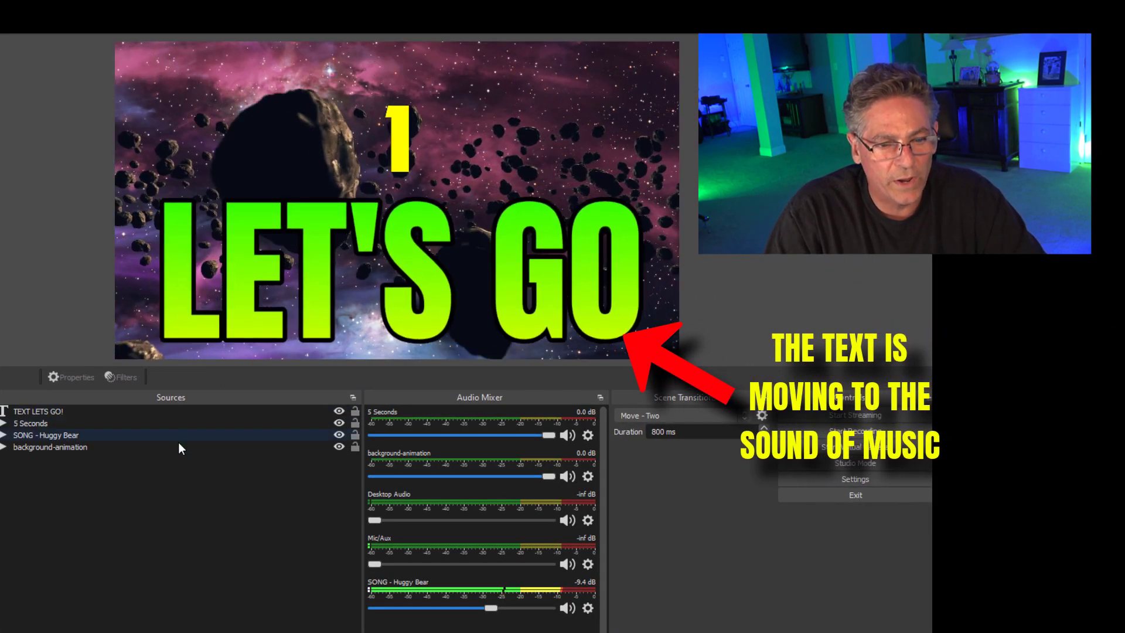
- Review the SONG - Huggy Bear filter's Scale transform on TEXT LETS GO! (base 1.50, factor 0.99)
click(48, 464)
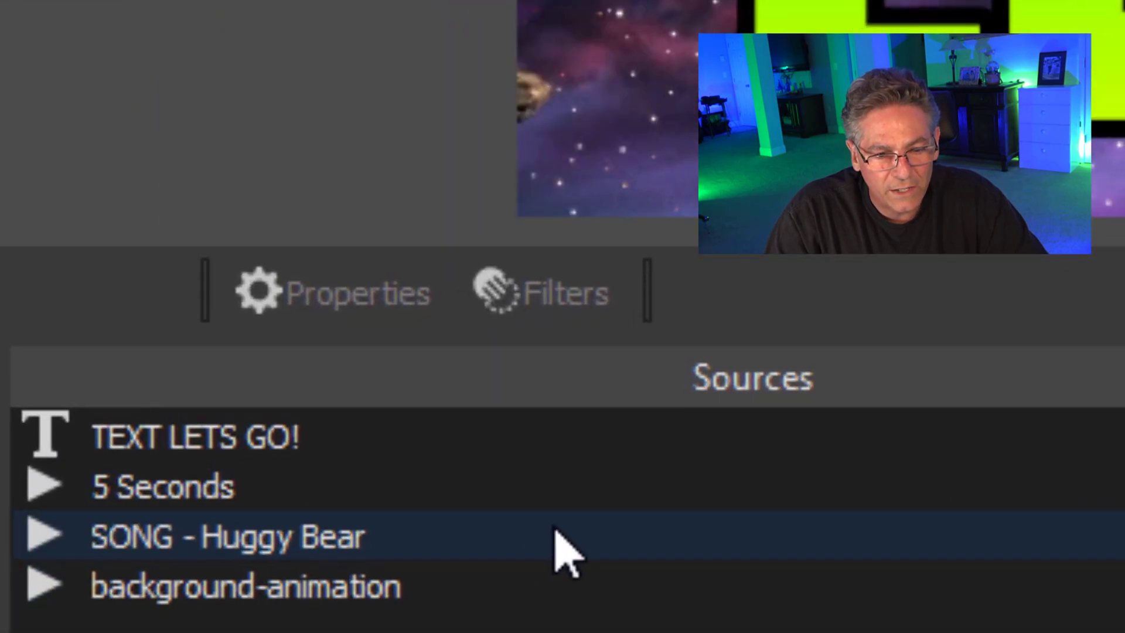
right_click(556, 531)
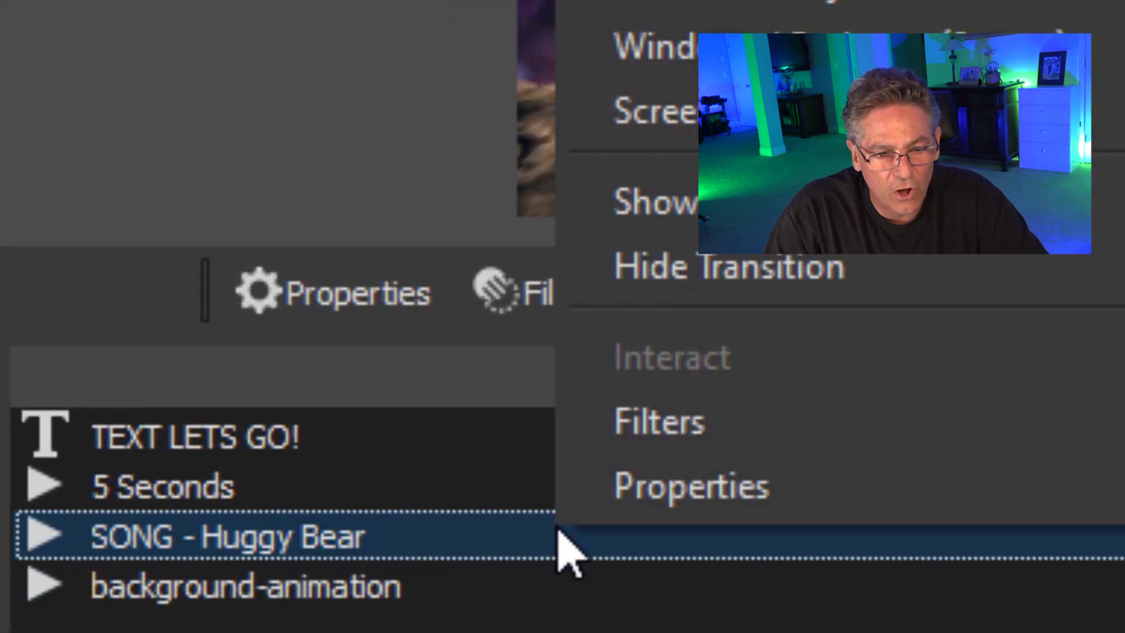
click(674, 450)
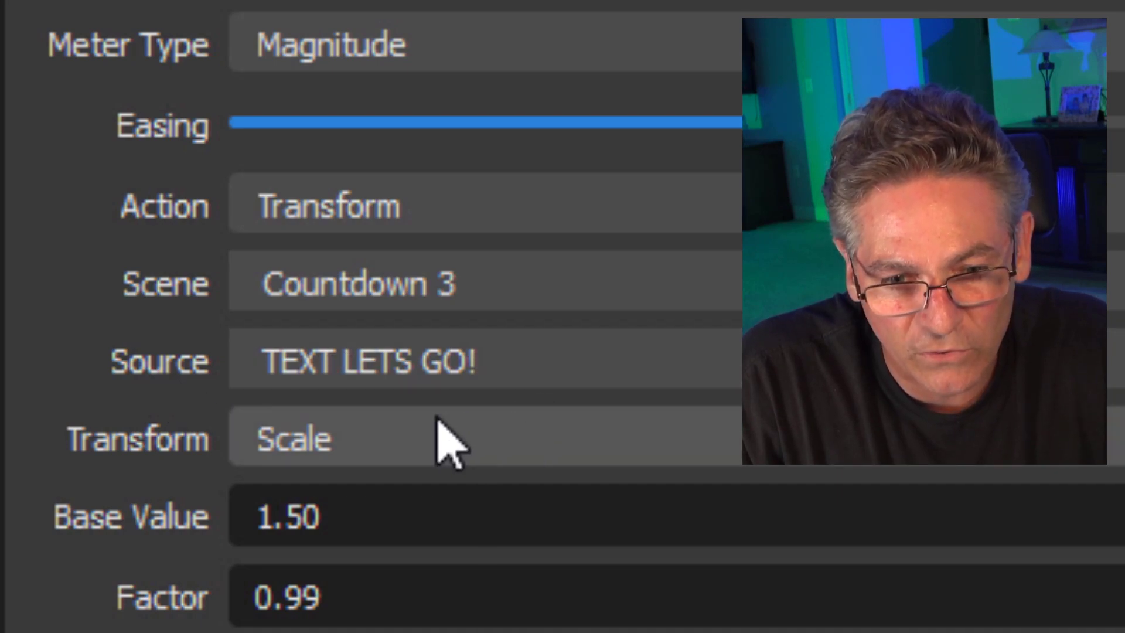
click(387, 446)
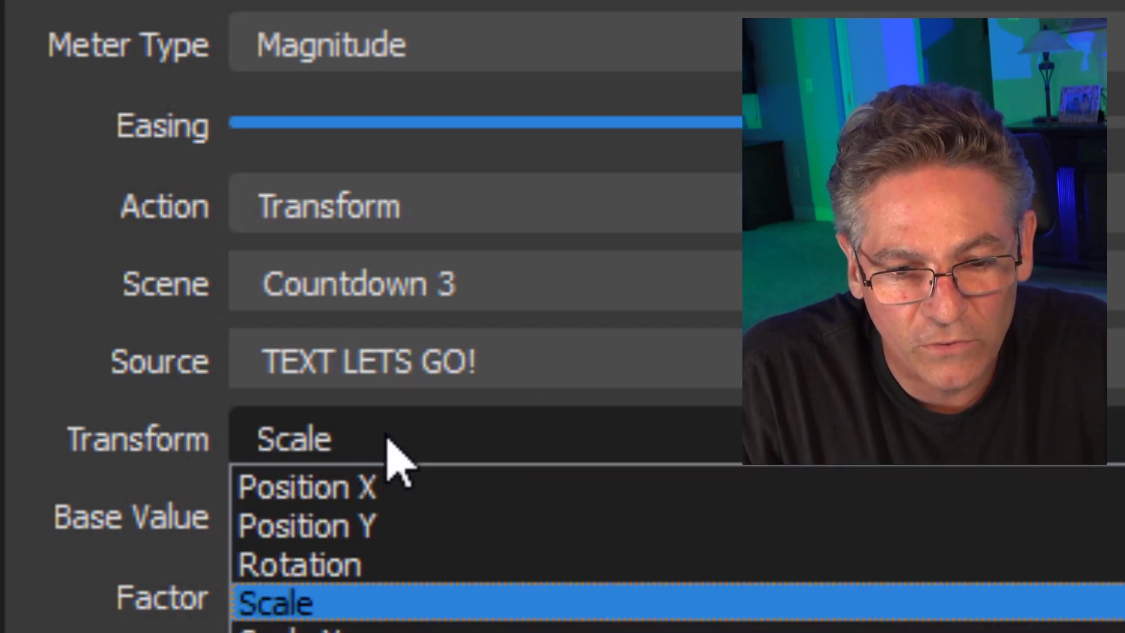
click(368, 610)
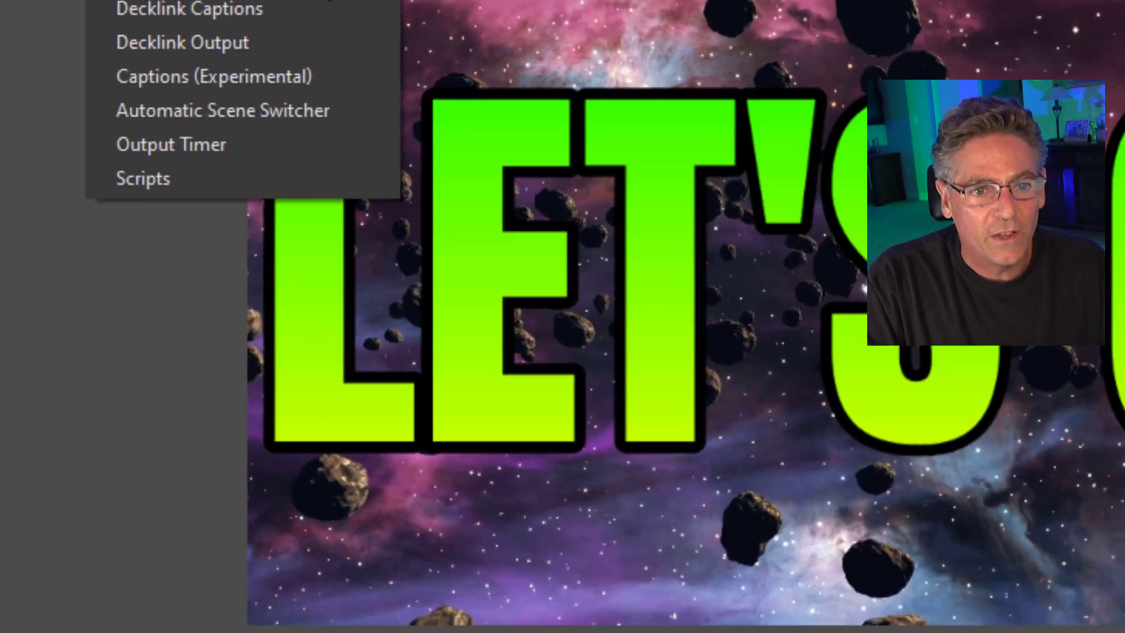
- In Advanced Scene Switcher's Sequence tab, add one blank sequence entry
click(647, 257)
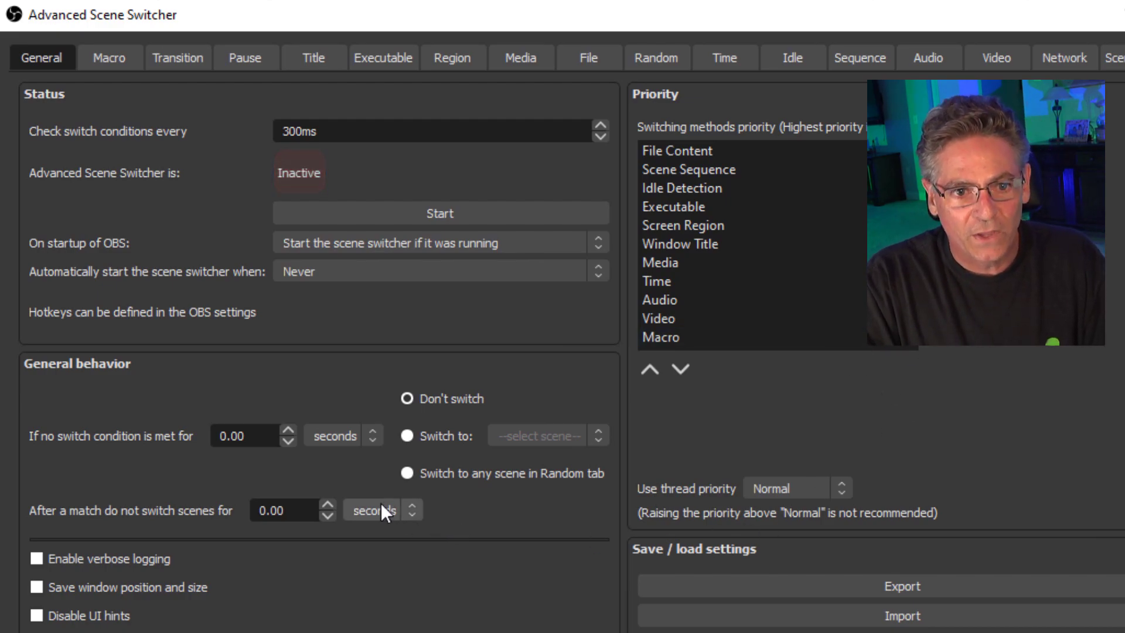
click(179, 58)
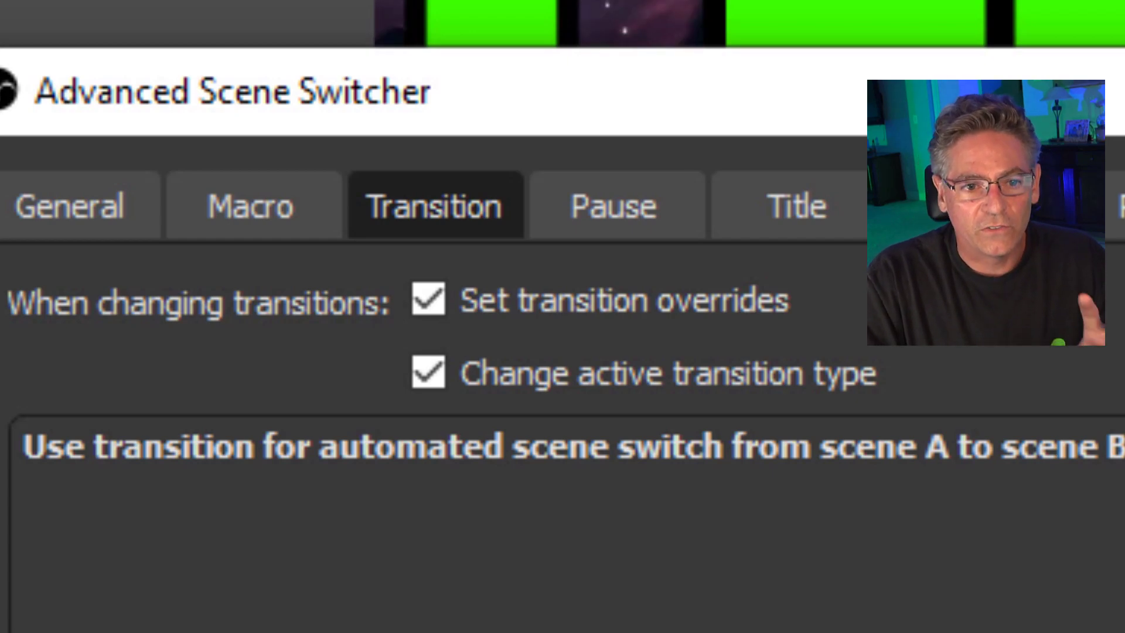
click(817, 159)
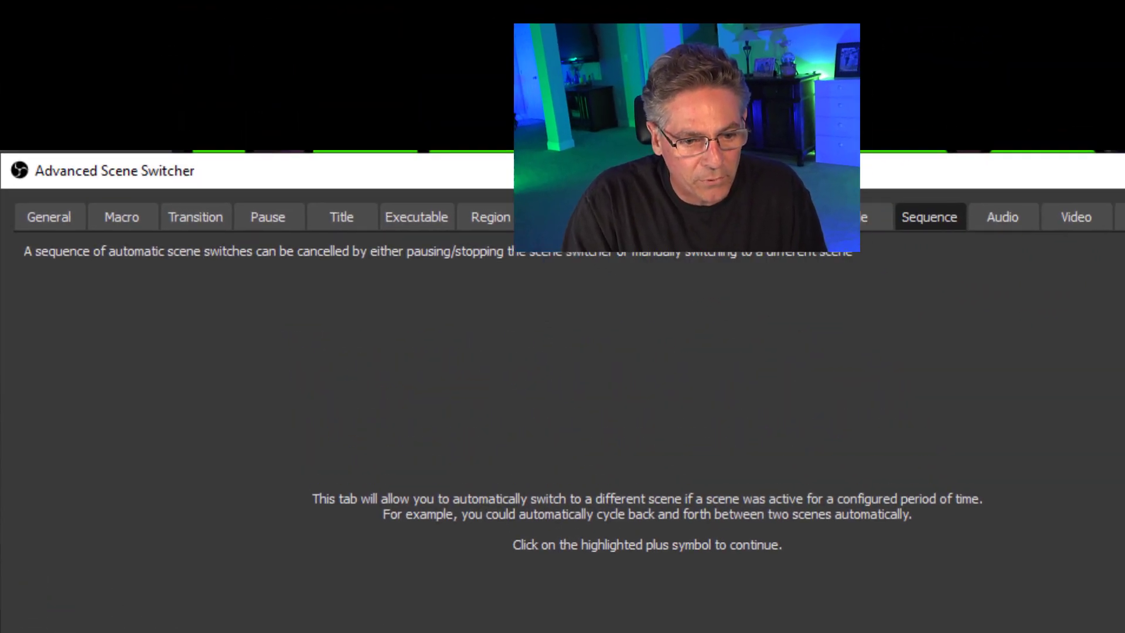
click(33, 579)
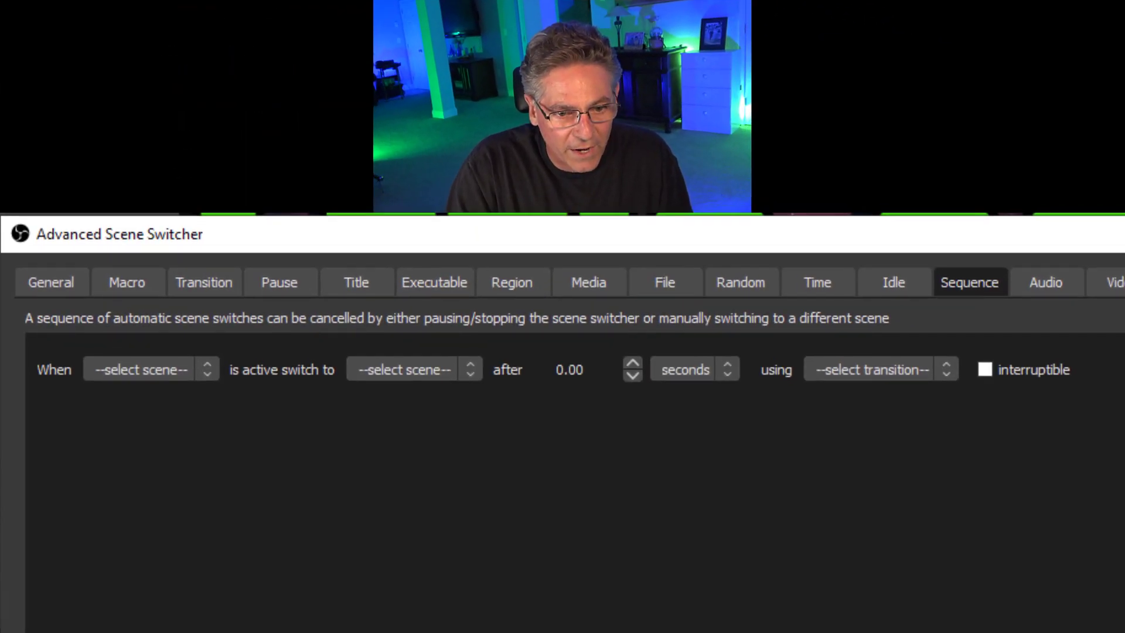
- Set the first sequence: countdown 1a to countdown 2 after 5.00 seconds using Move - Two
click(1061, 402)
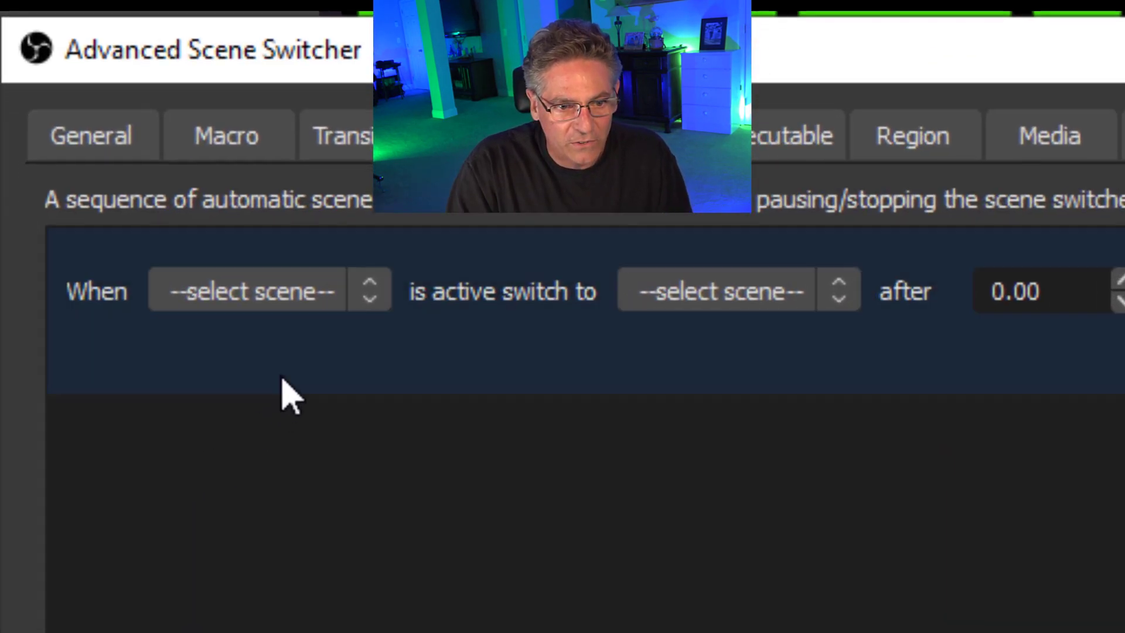
click(339, 301)
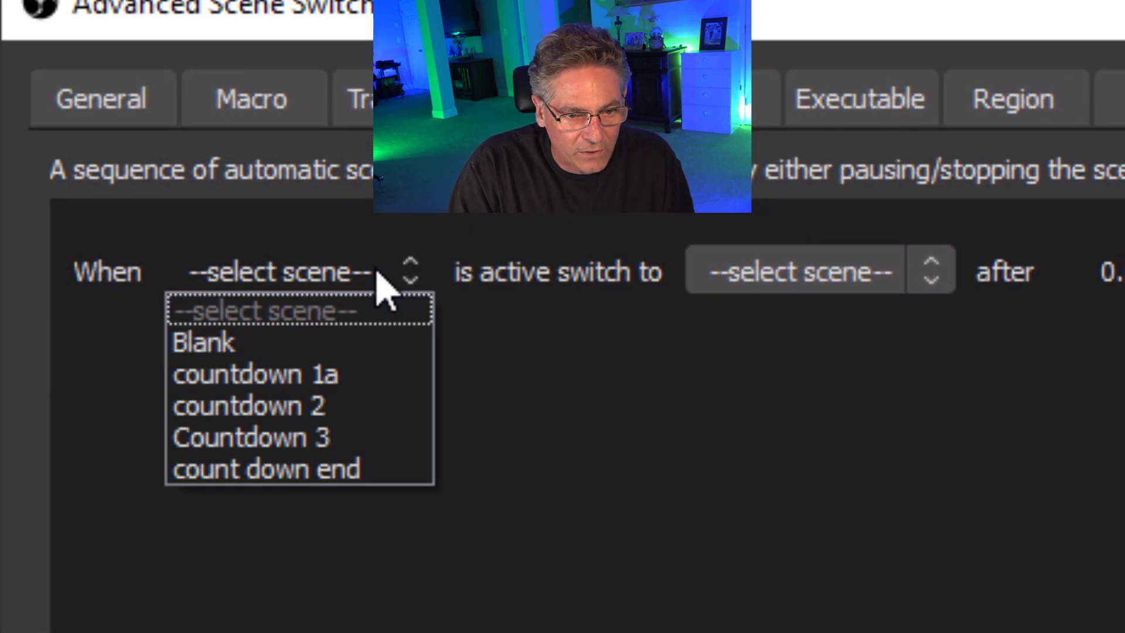
click(349, 377)
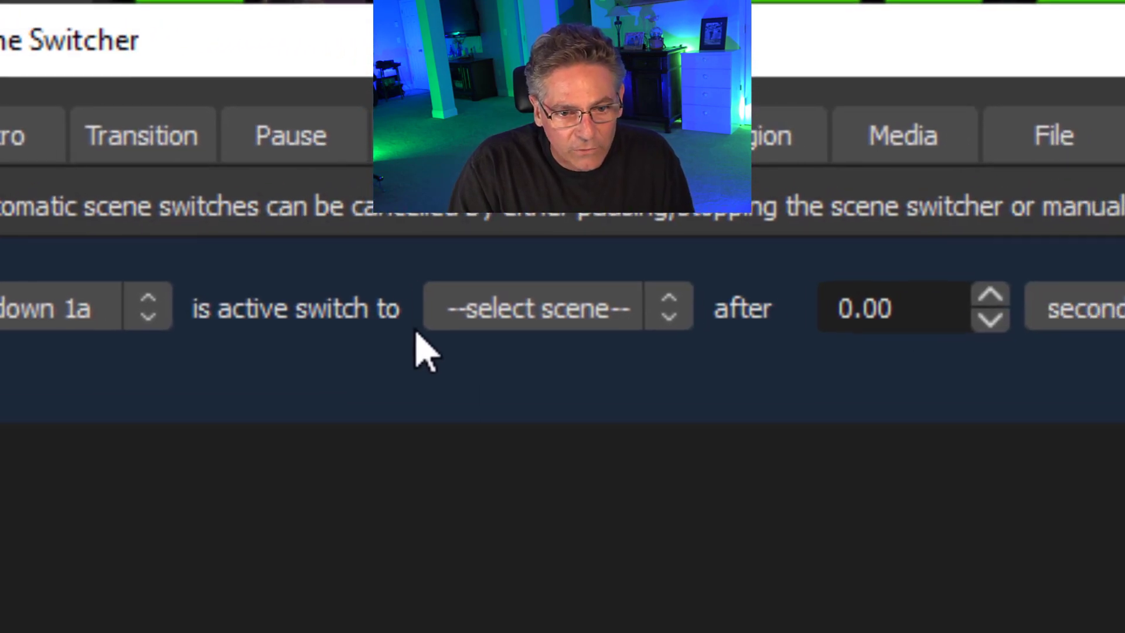
click(772, 275)
click(551, 445)
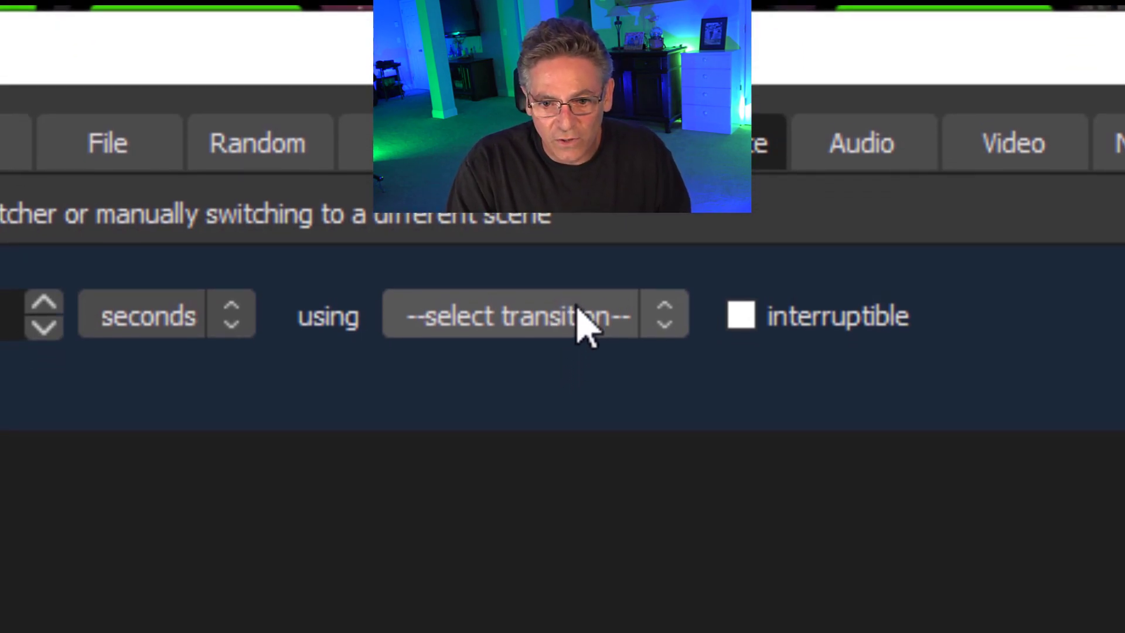
click(583, 369)
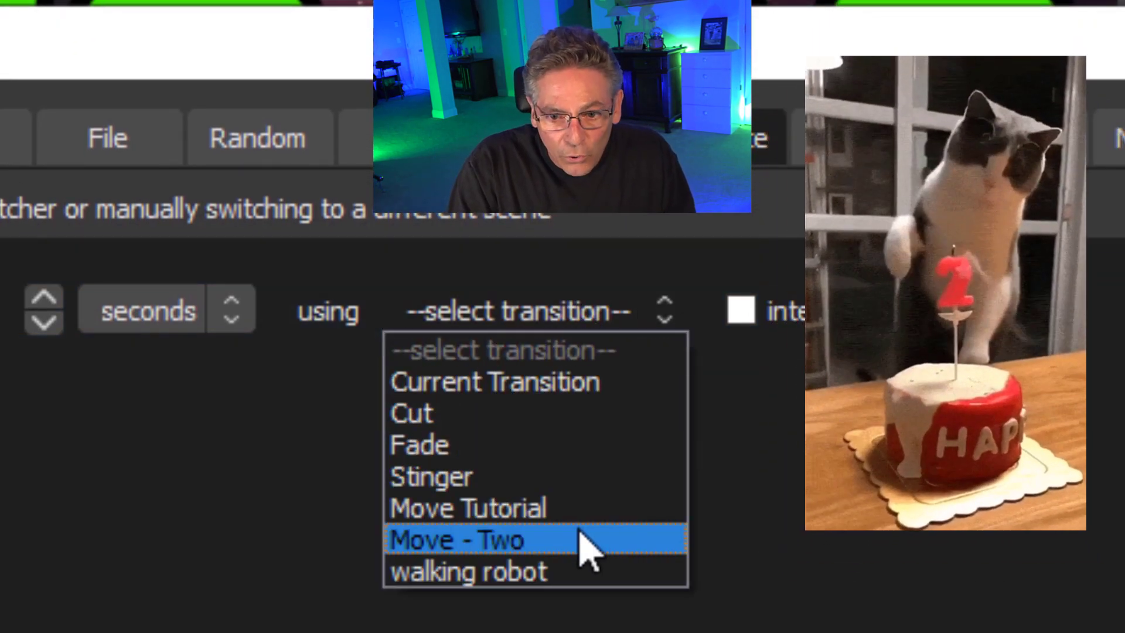
click(583, 540)
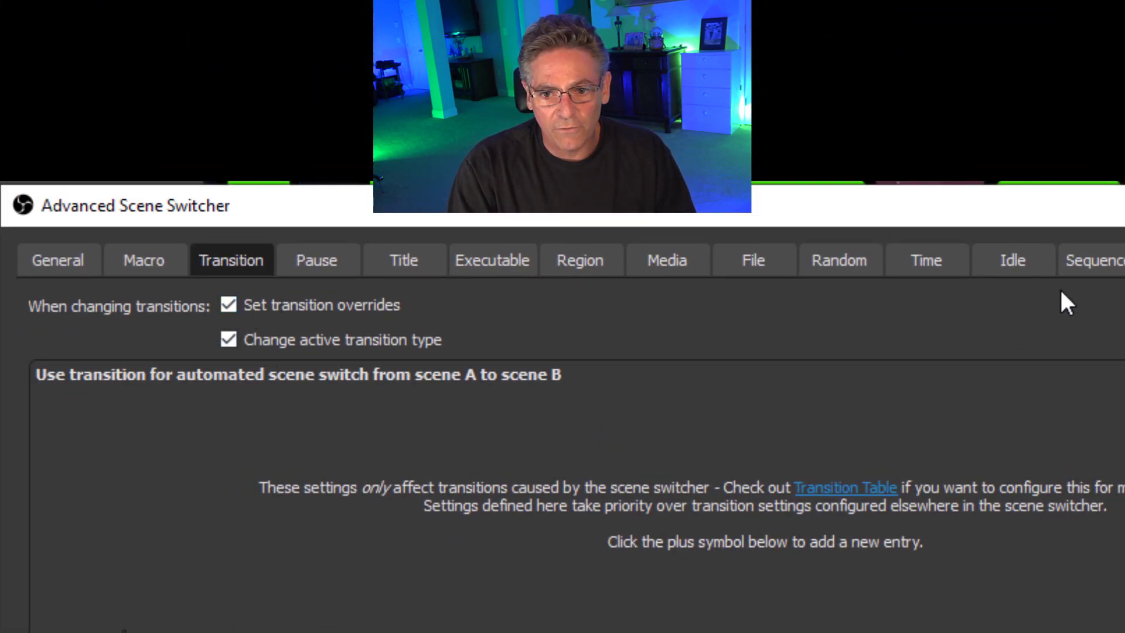
click(1093, 260)
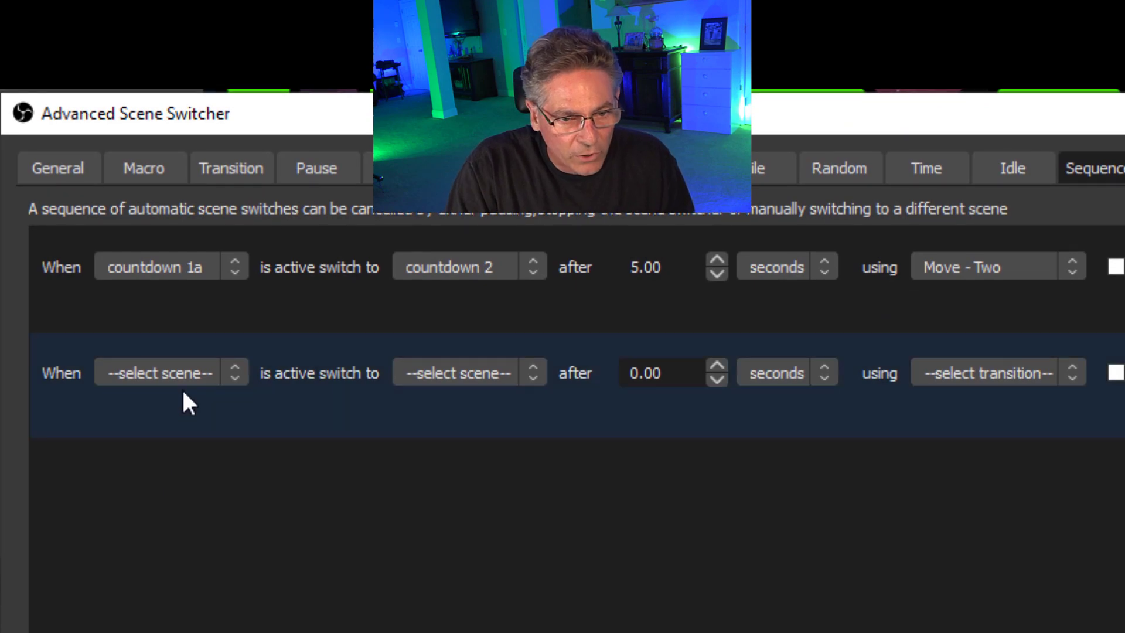
- Set row two: countdown 2 to Countdown 3 after 3.00 seconds with Move - Two
click(191, 369)
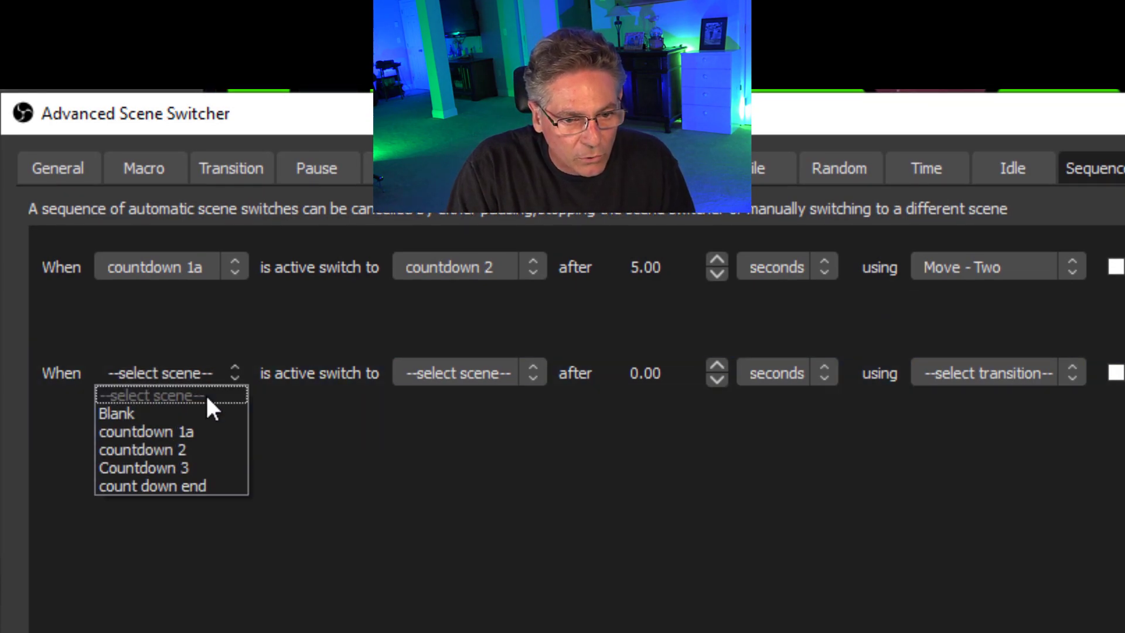
click(212, 448)
click(465, 373)
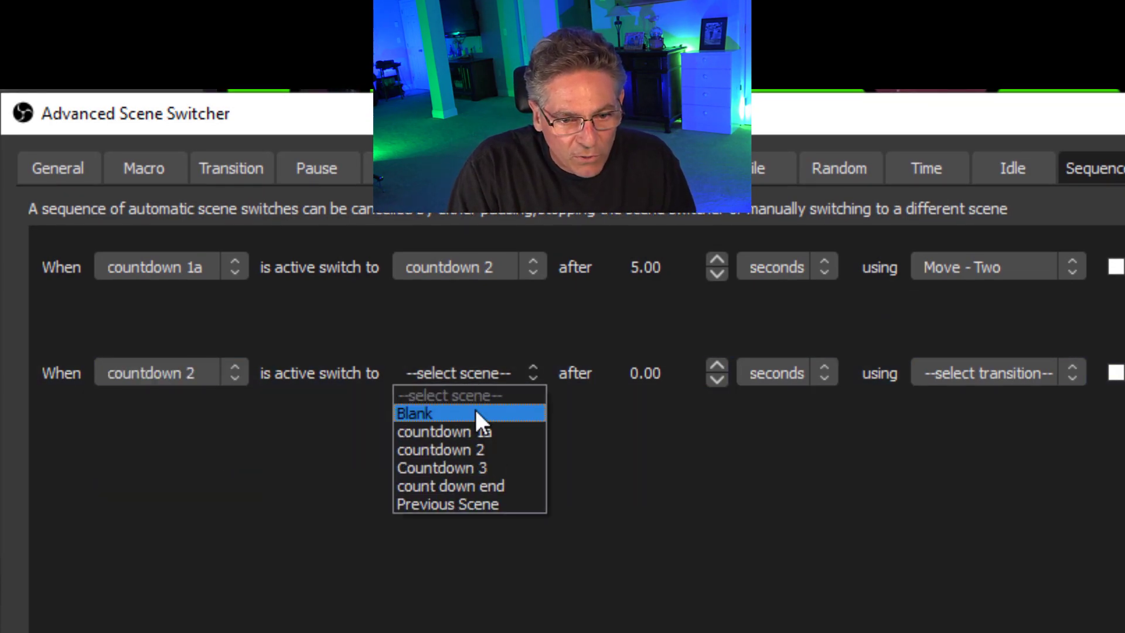
click(483, 468)
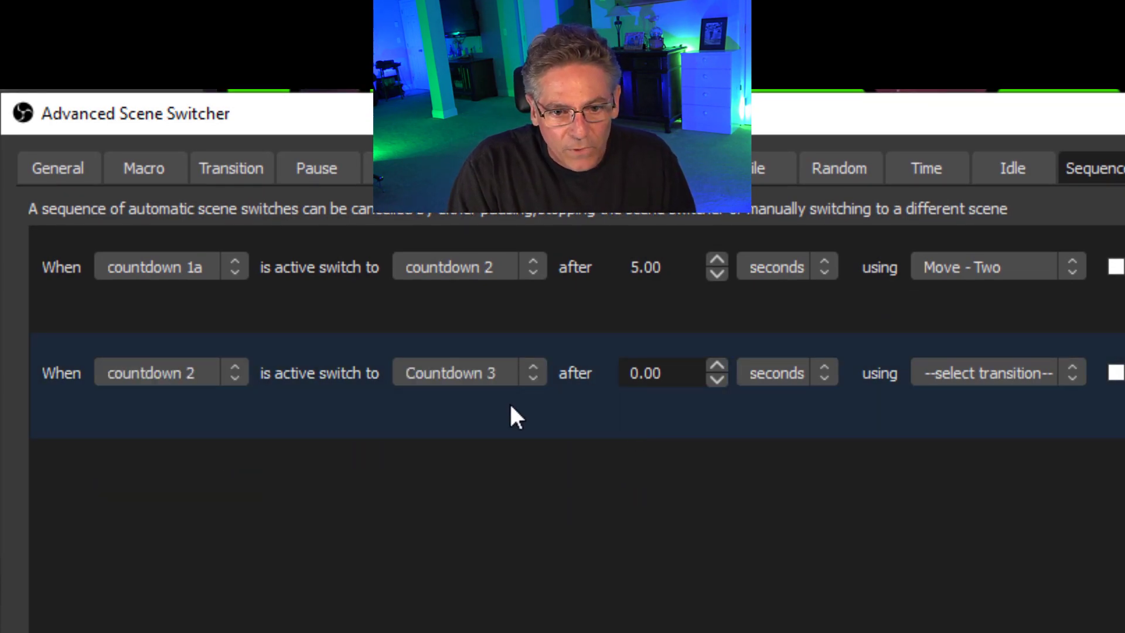
click(716, 365)
click(717, 364)
click(717, 365)
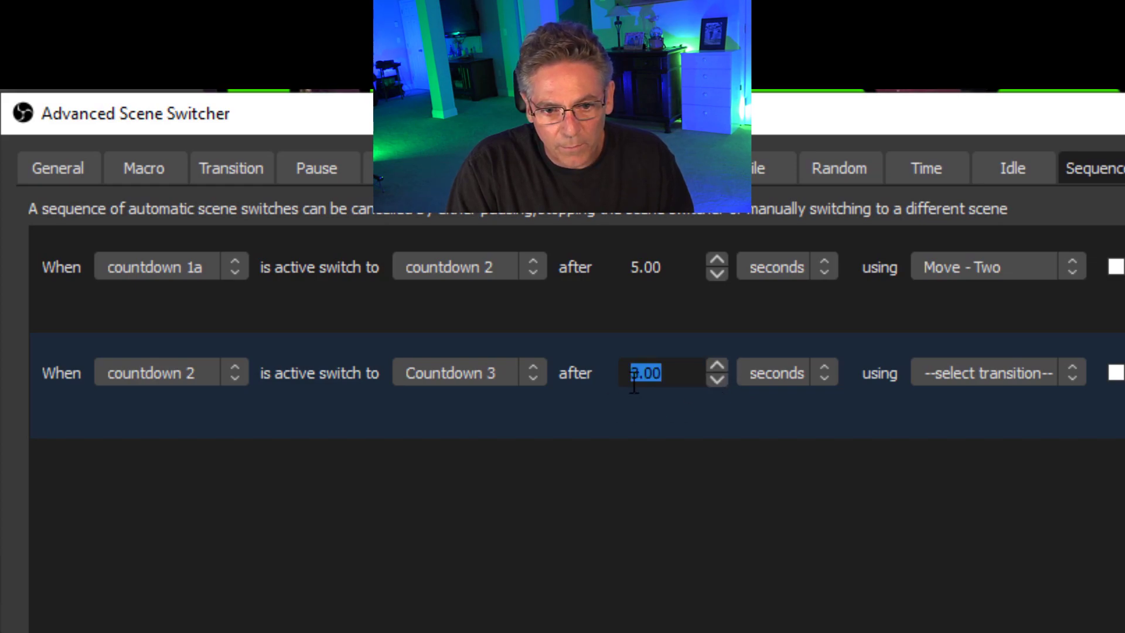
click(995, 377)
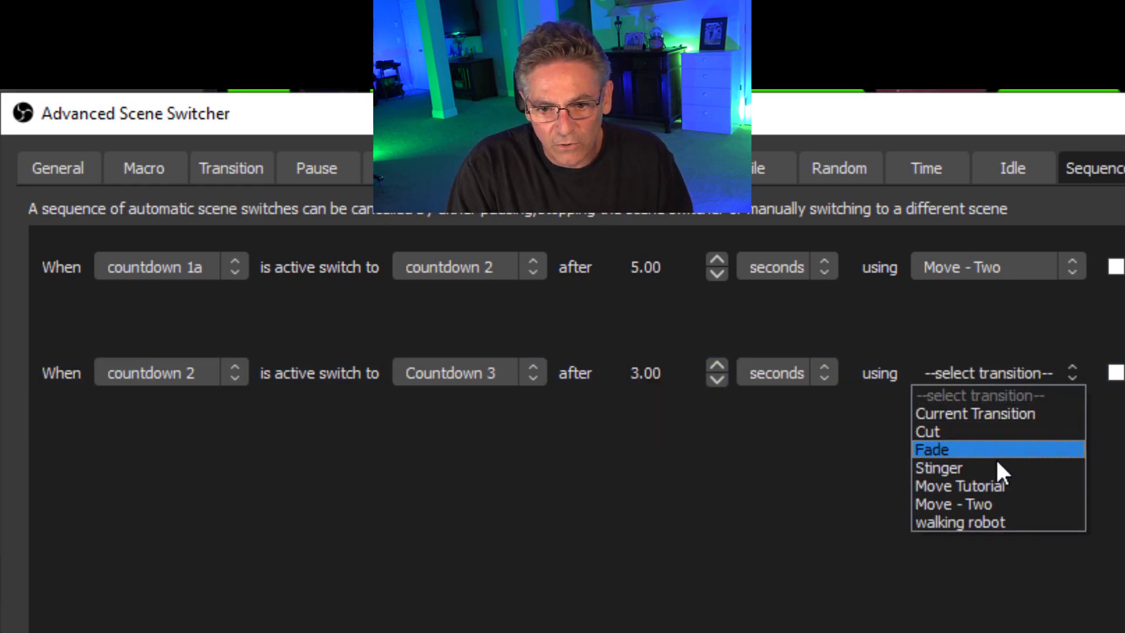
click(996, 505)
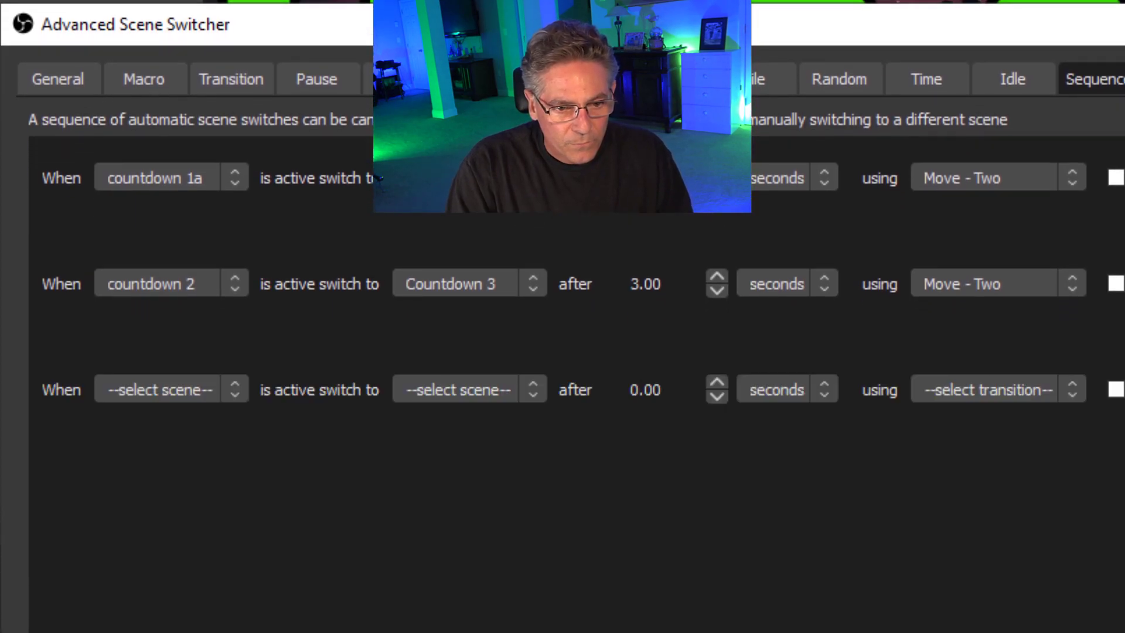
- Set row three: Countdown 3 to count down end after 5.00 seconds with Move - Two
click(197, 387)
click(206, 484)
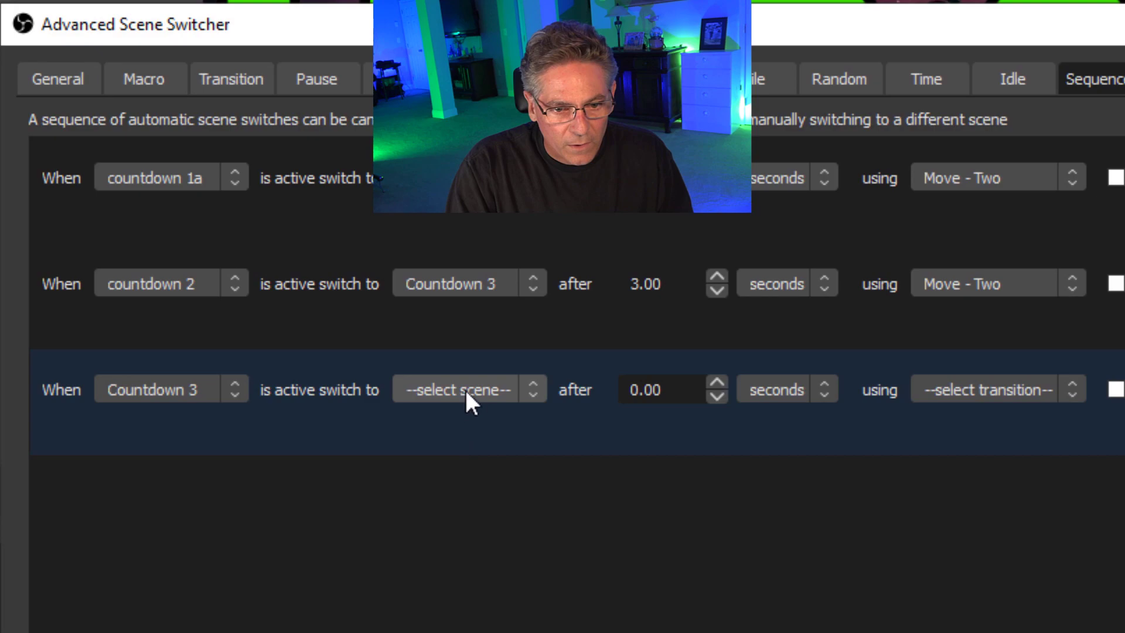
click(465, 388)
click(498, 503)
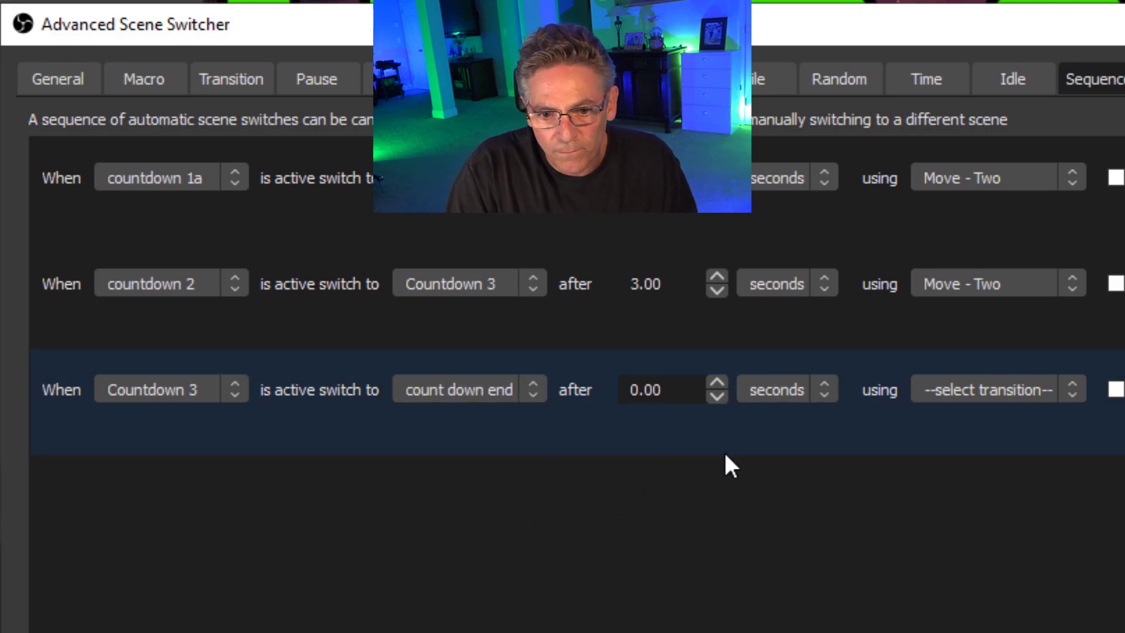
click(717, 383)
click(717, 383)
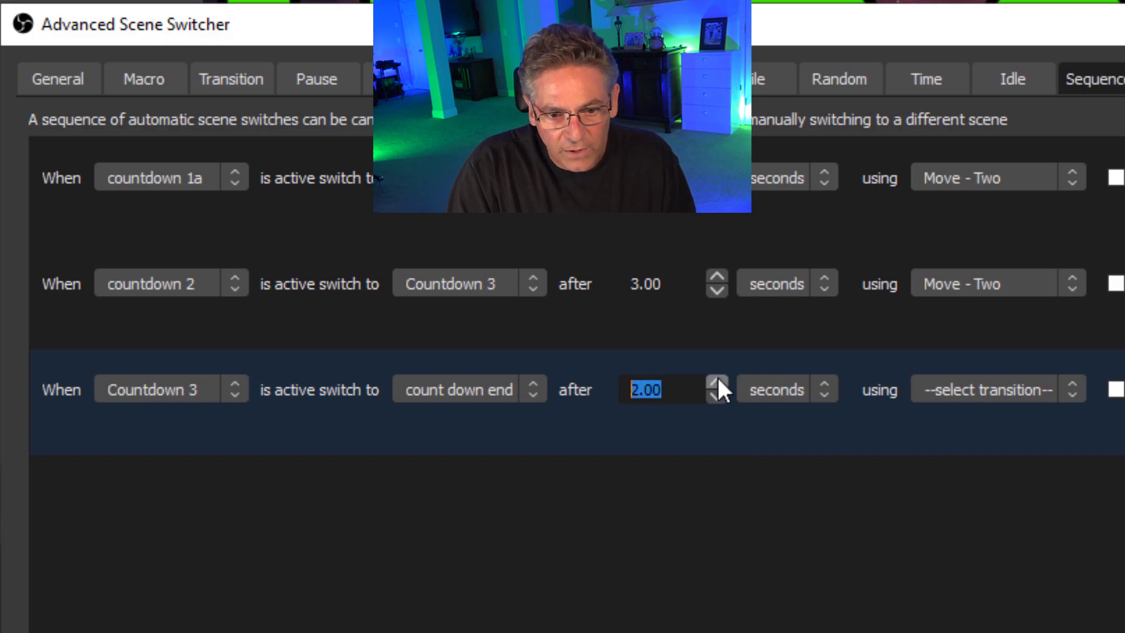
click(717, 382)
click(718, 382)
click(717, 382)
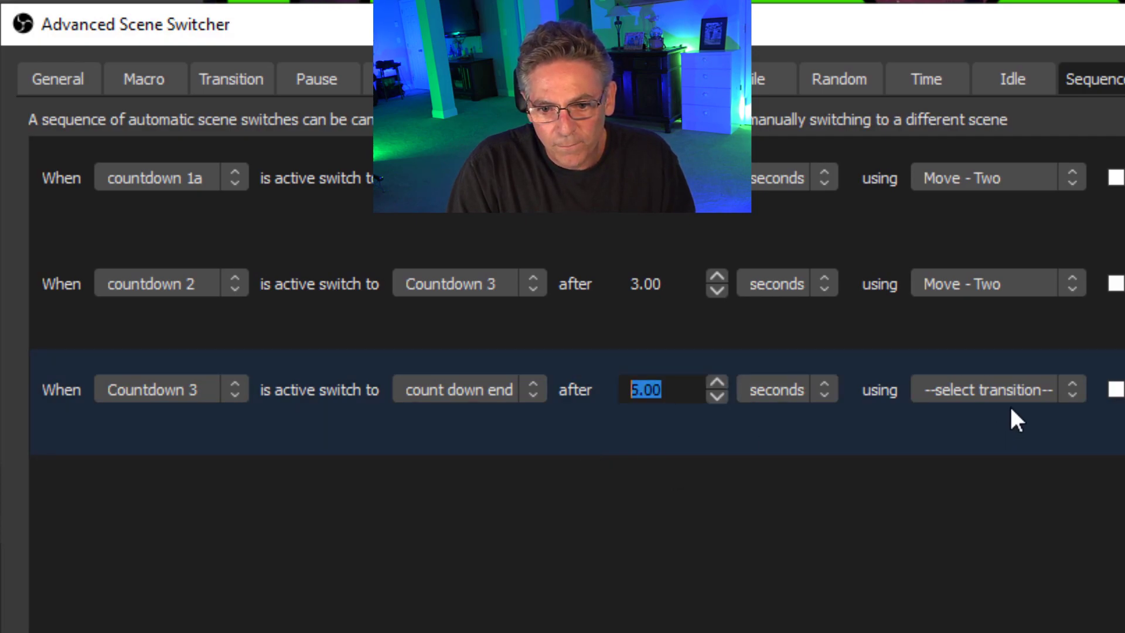
click(1004, 390)
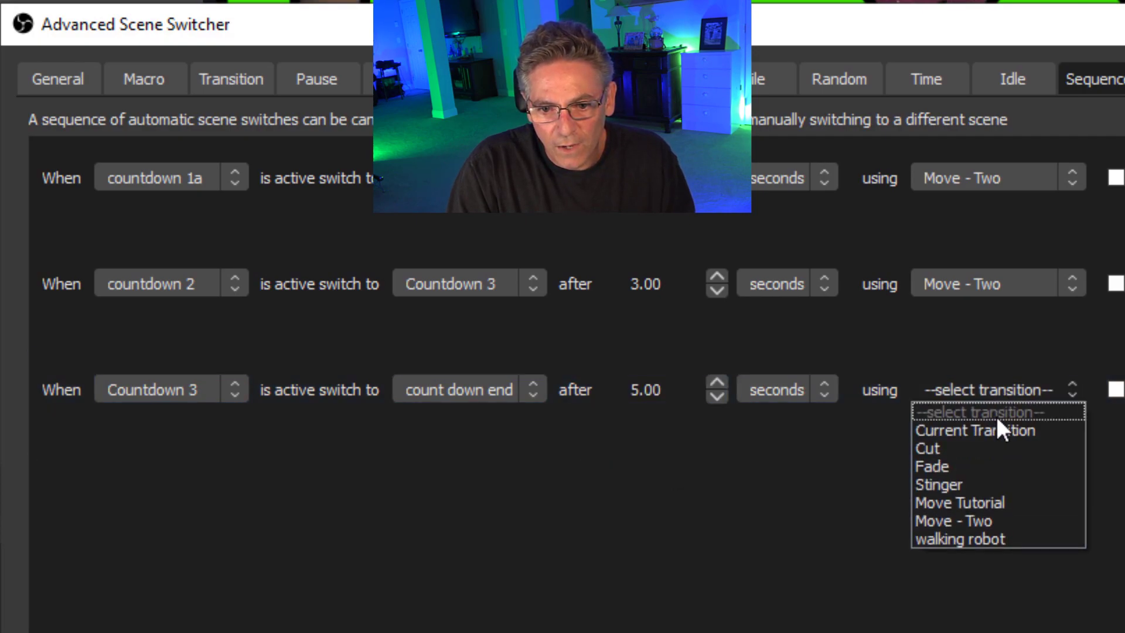
click(1011, 520)
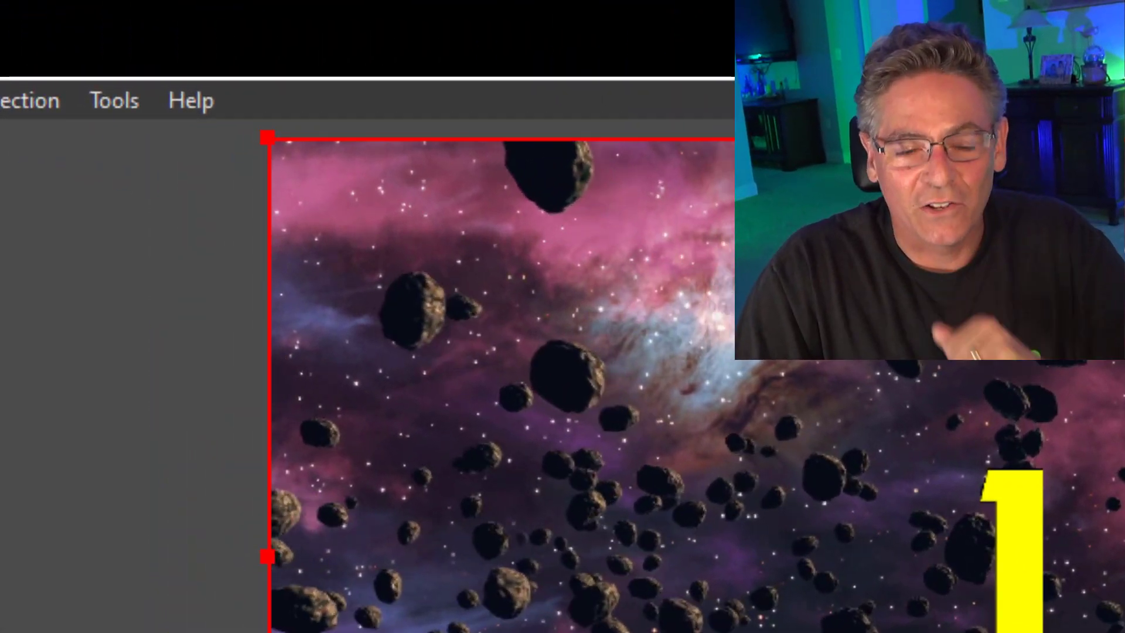
- Start the Advanced Scene Switcher from its General tab so the countdown auto-advances
click(115, 100)
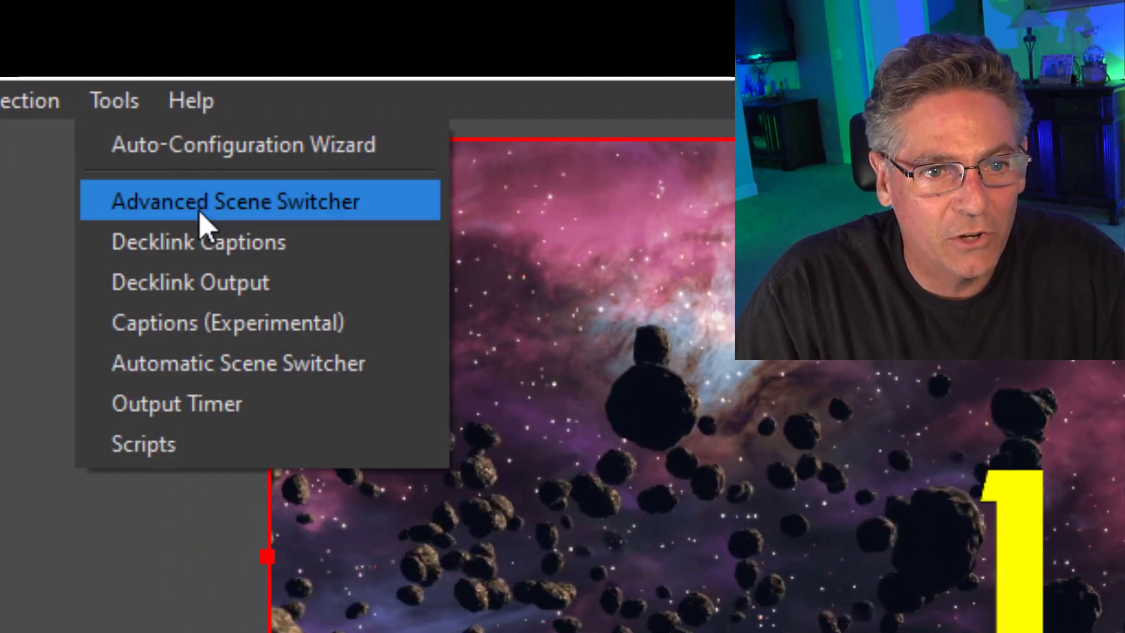
click(198, 205)
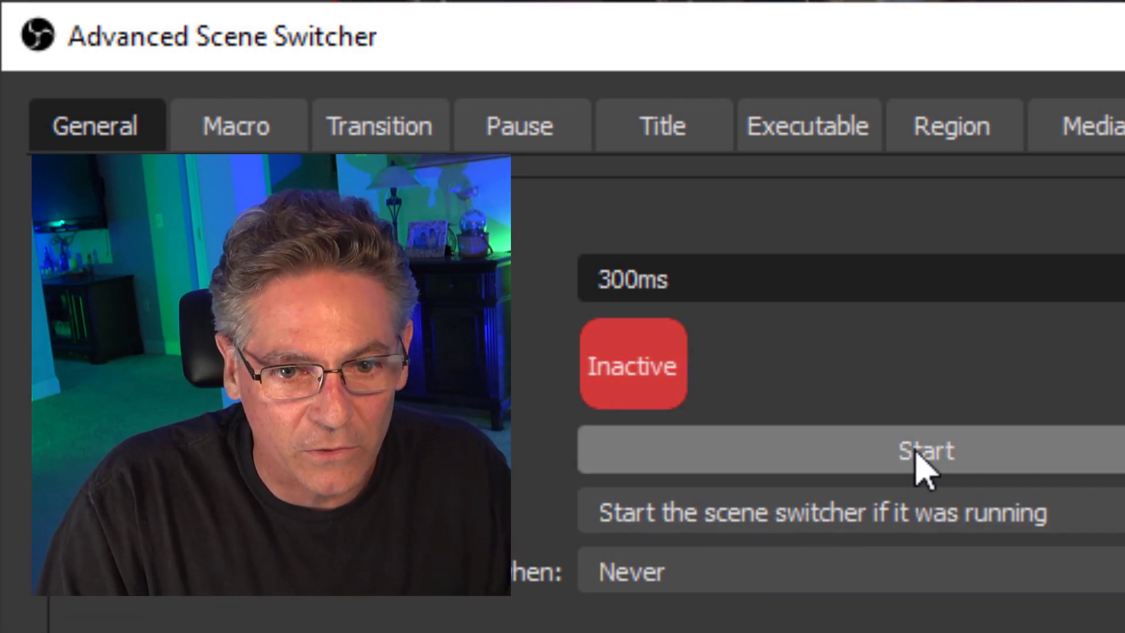
click(922, 468)
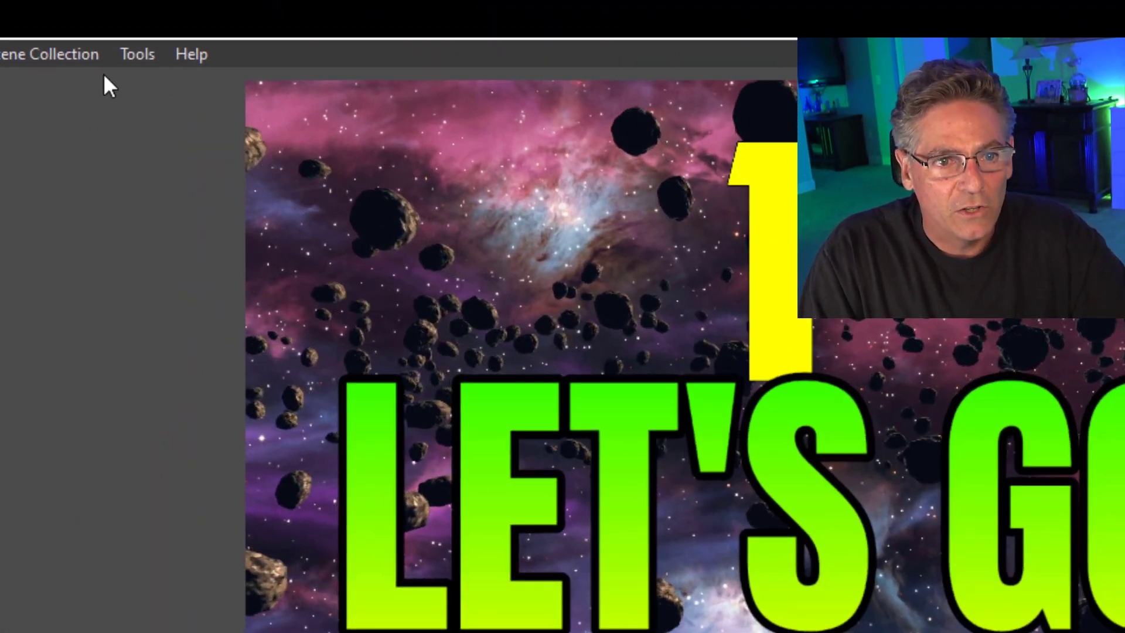
- Stop the Advanced Scene Switcher from its General tab, leaving its status Inactive
click(87, 16)
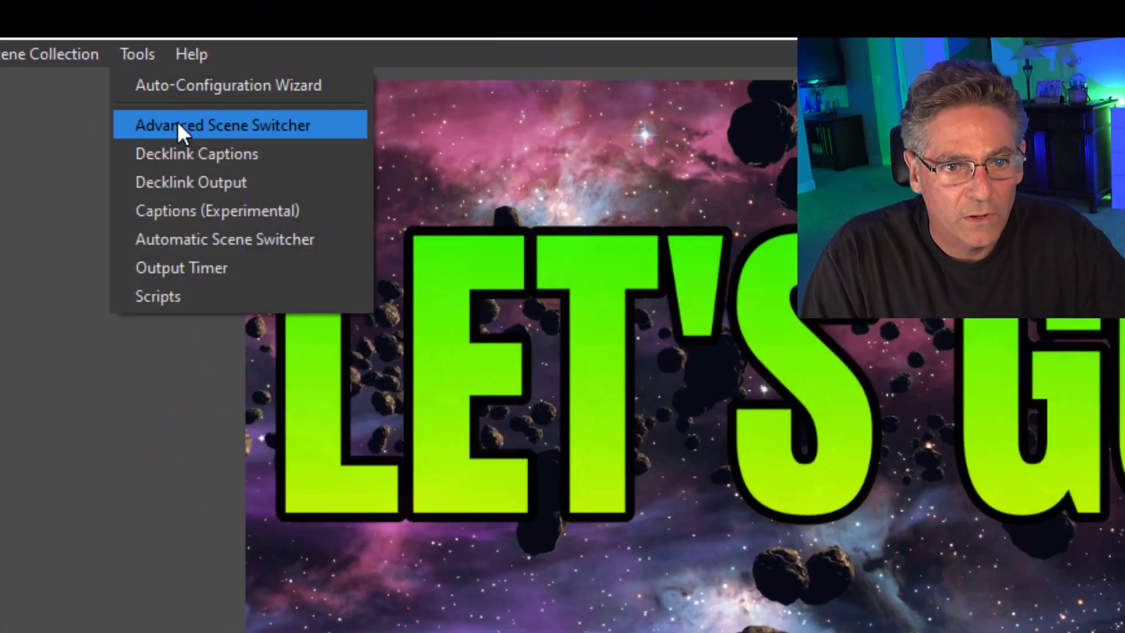
click(176, 124)
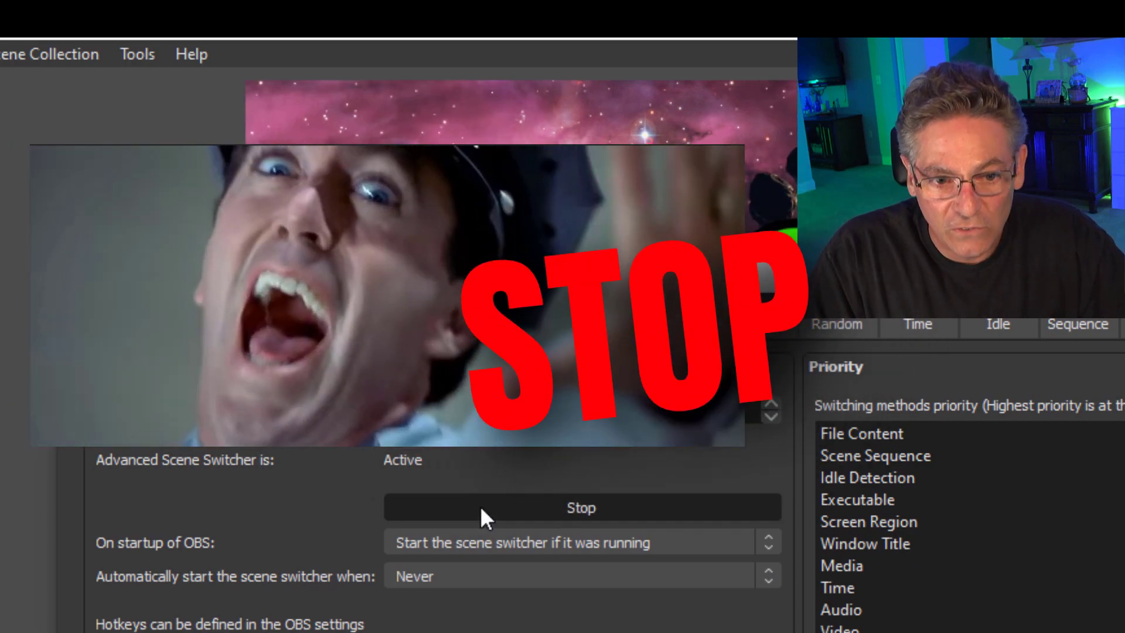
click(480, 509)
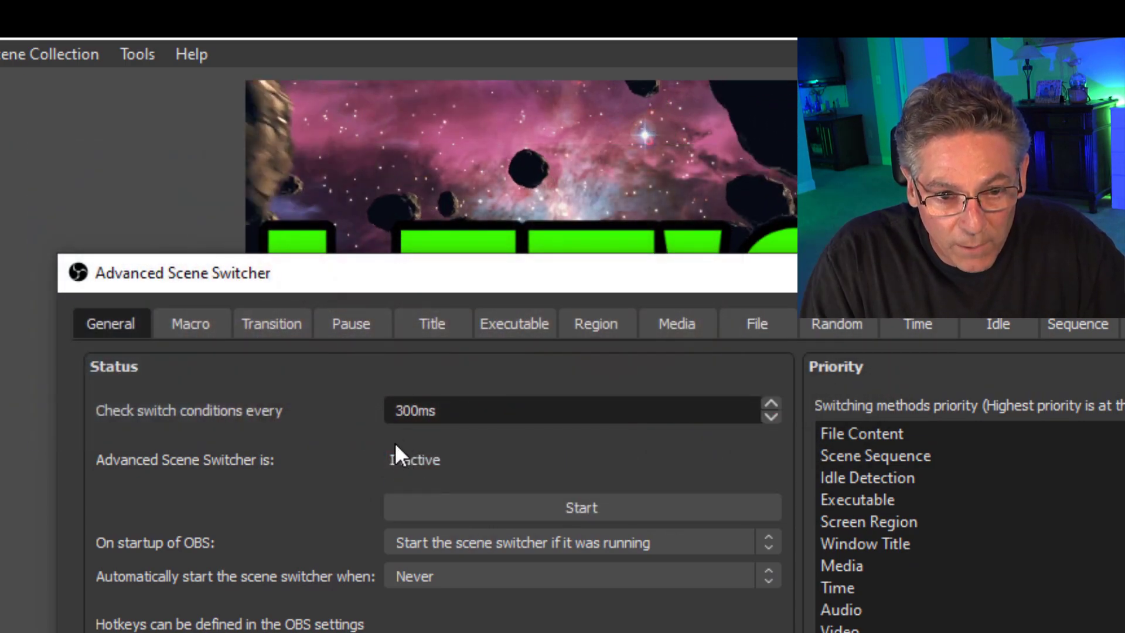